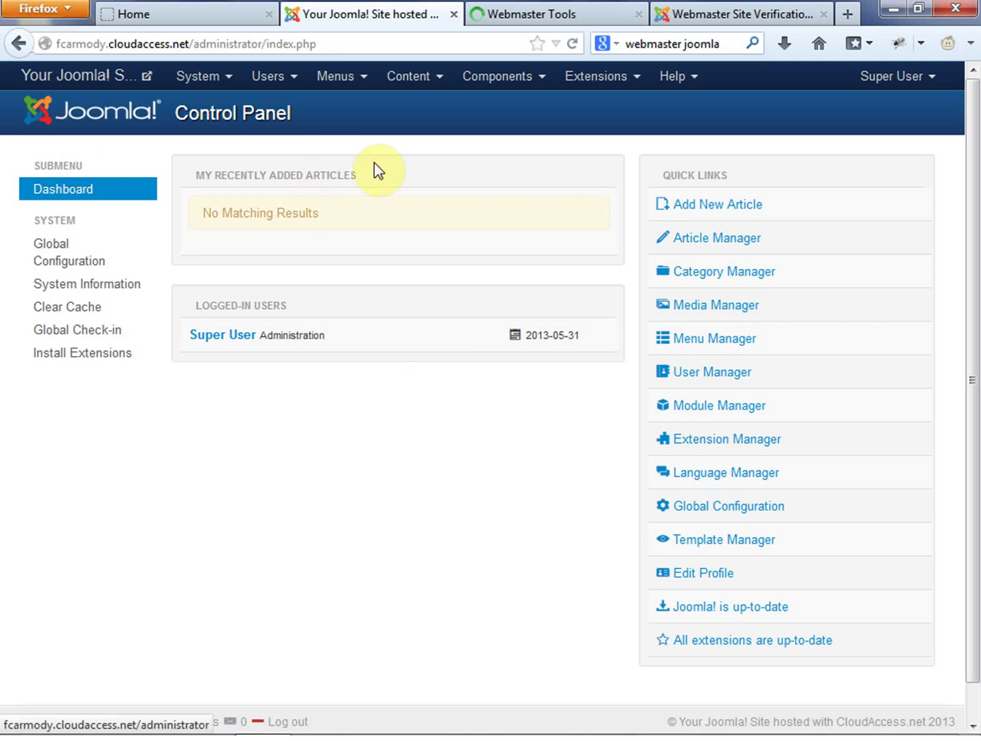
# Open Global Configuration and look over the Site and SEO settings
pyautogui.click(45, 266)
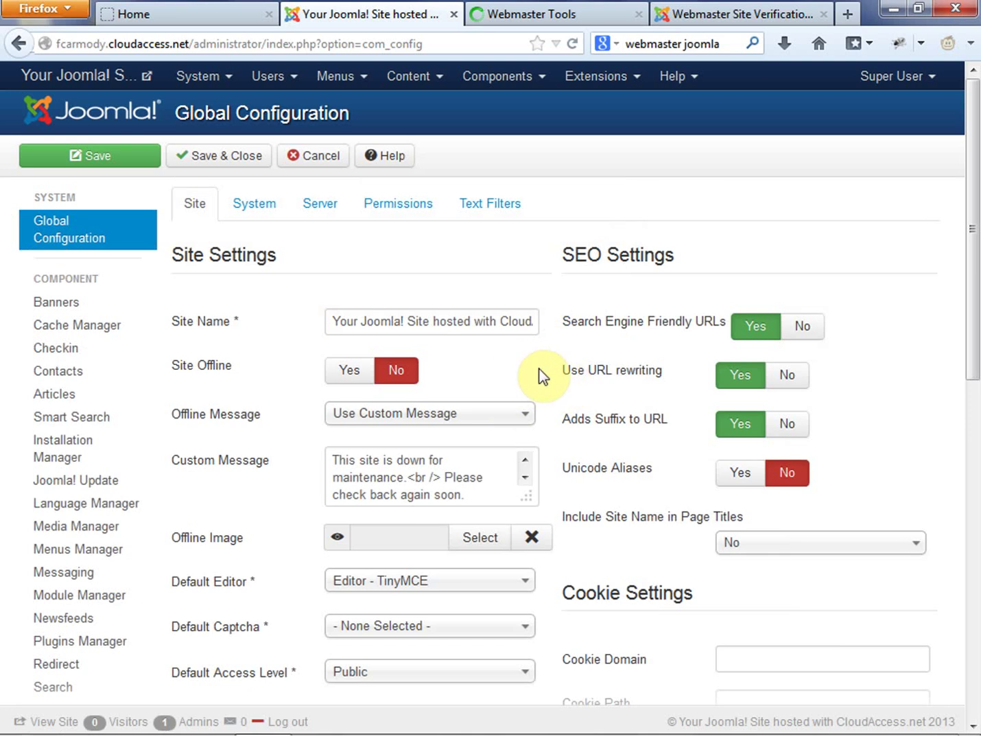
pyautogui.scroll(-3, 540, 371)
pyautogui.scroll(3, 411, 329)
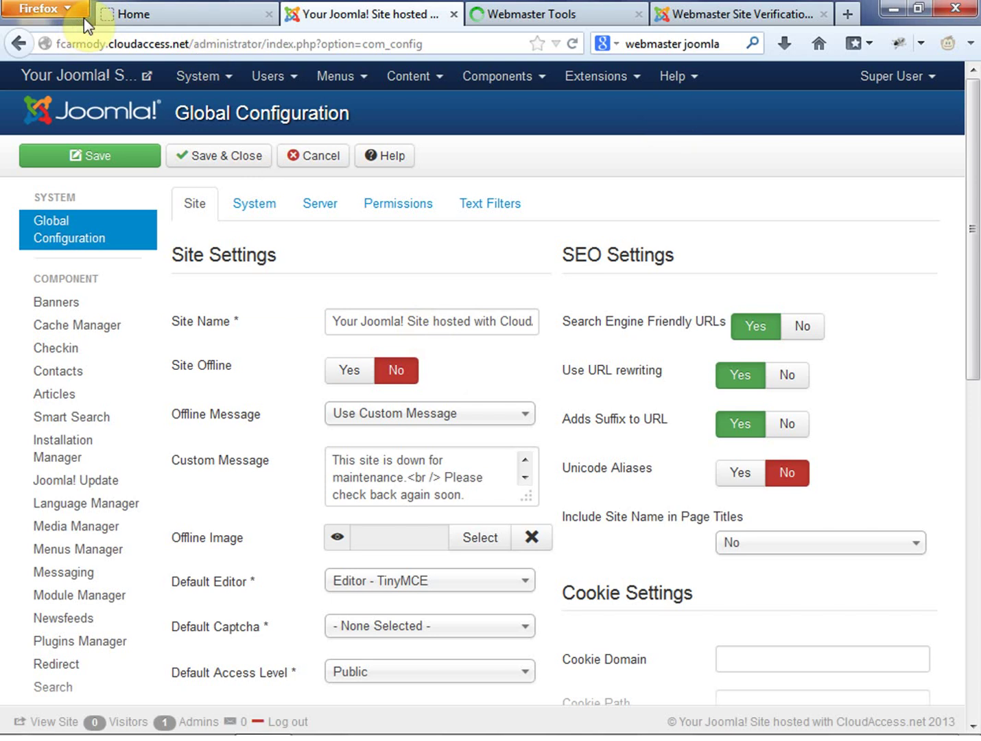
# Keep Firefox's menu bar always visible via View > Toolbars > Menu Bar
pyautogui.hotkey('alt', 'v')
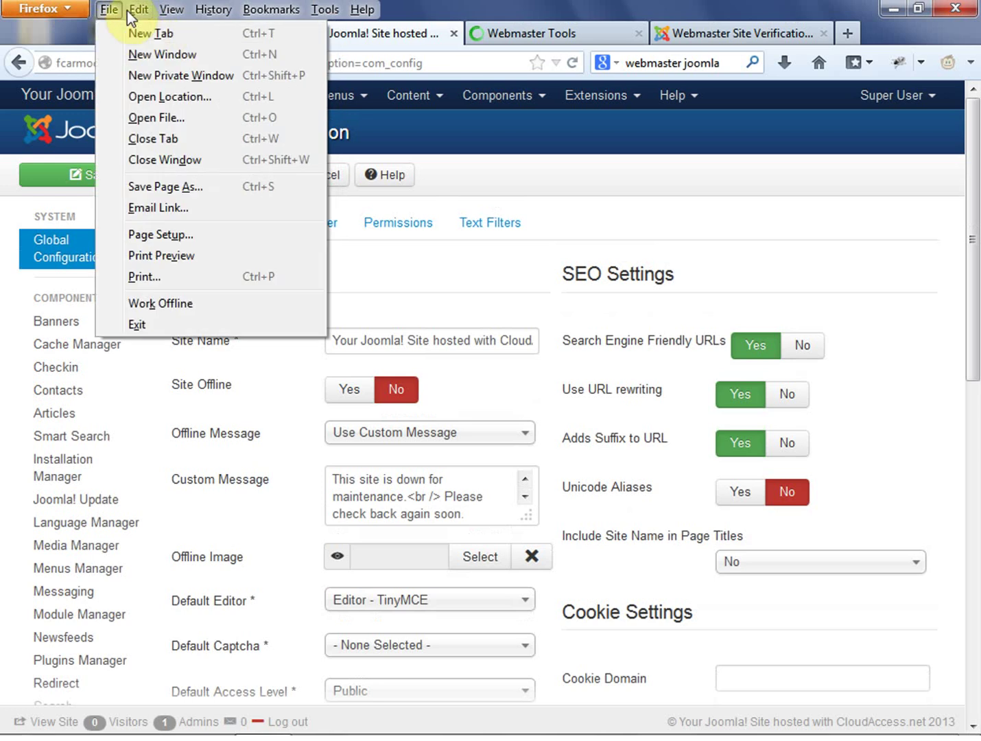
pyautogui.moveTo(168, 16)
pyautogui.moveTo(202, 32)
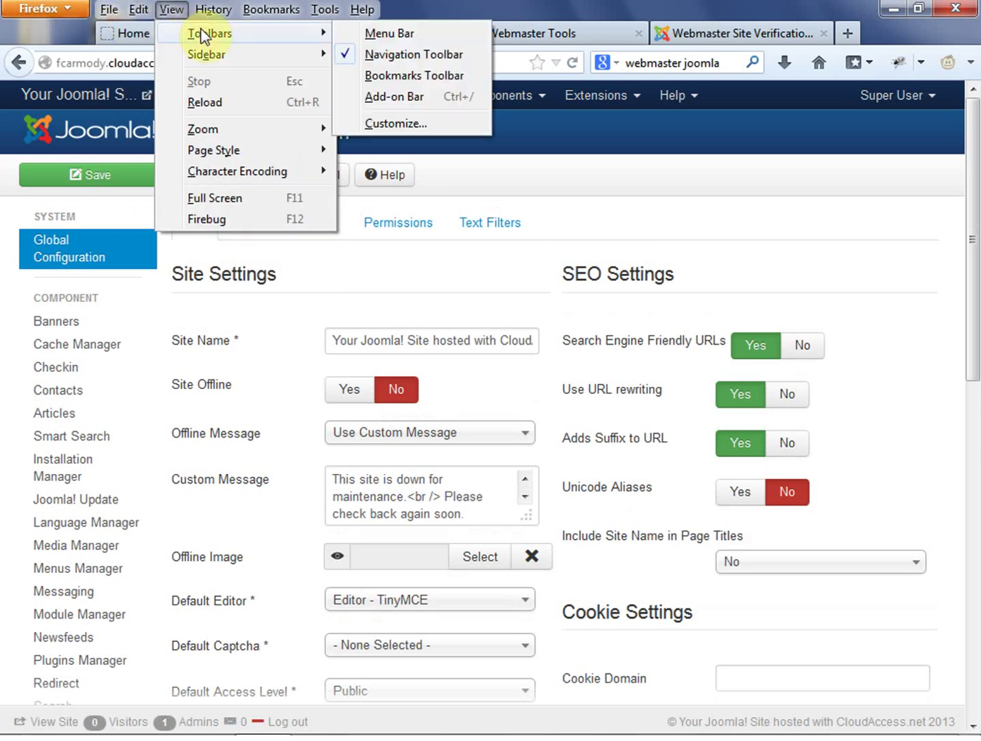
pyautogui.click(391, 36)
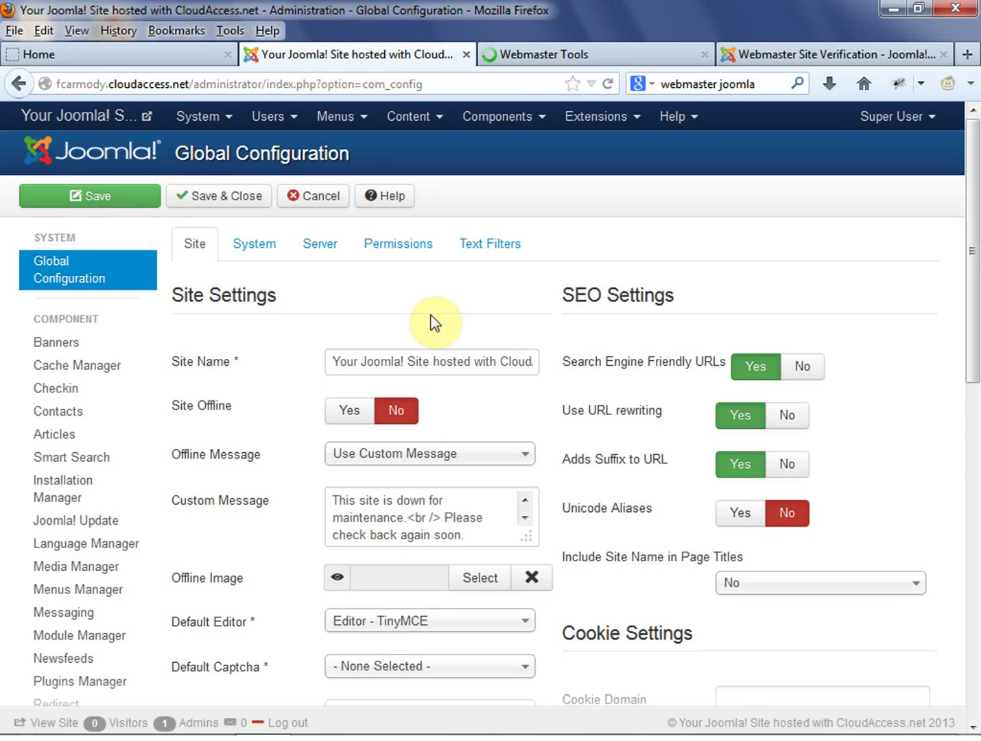
# Replace the Site Name with 'New Dad BootCamp', leaving Site Offline at No
pyautogui.moveTo(329, 363); pyautogui.dragTo(606, 369)
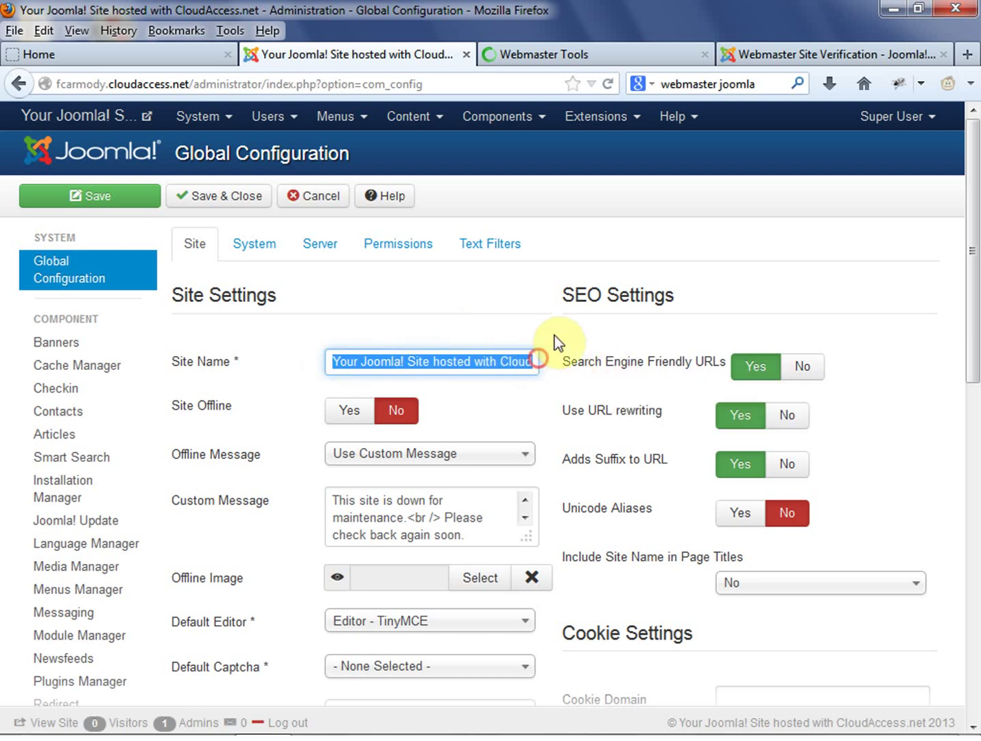
pyautogui.press('BackSpace')
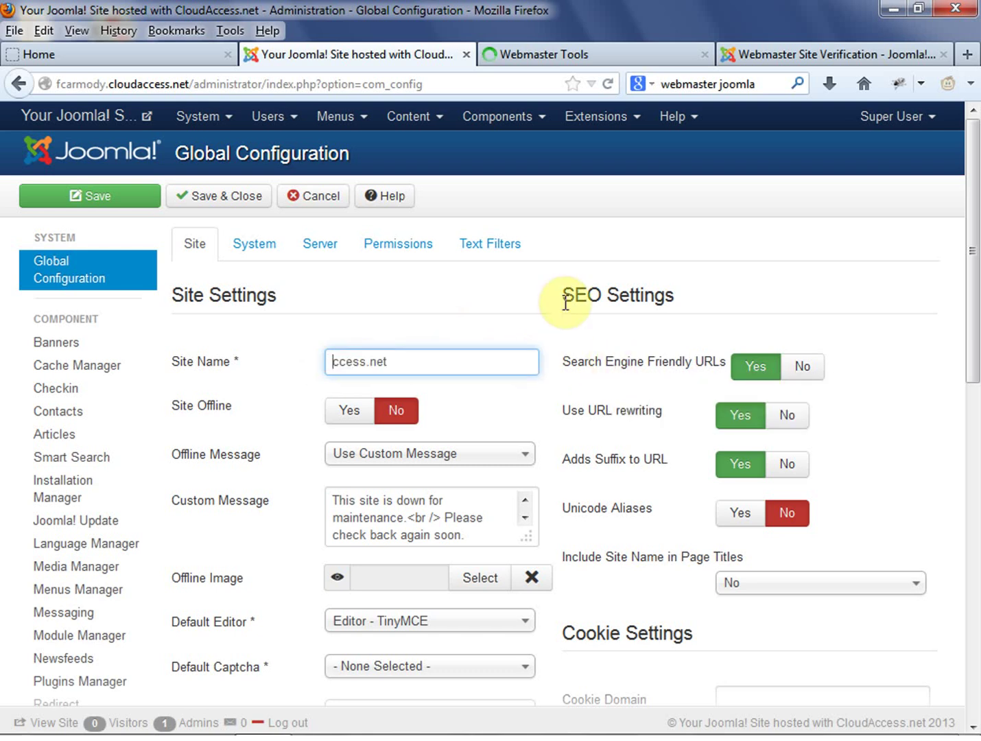
pyautogui.moveTo(442, 362); pyautogui.dragTo(254, 366)
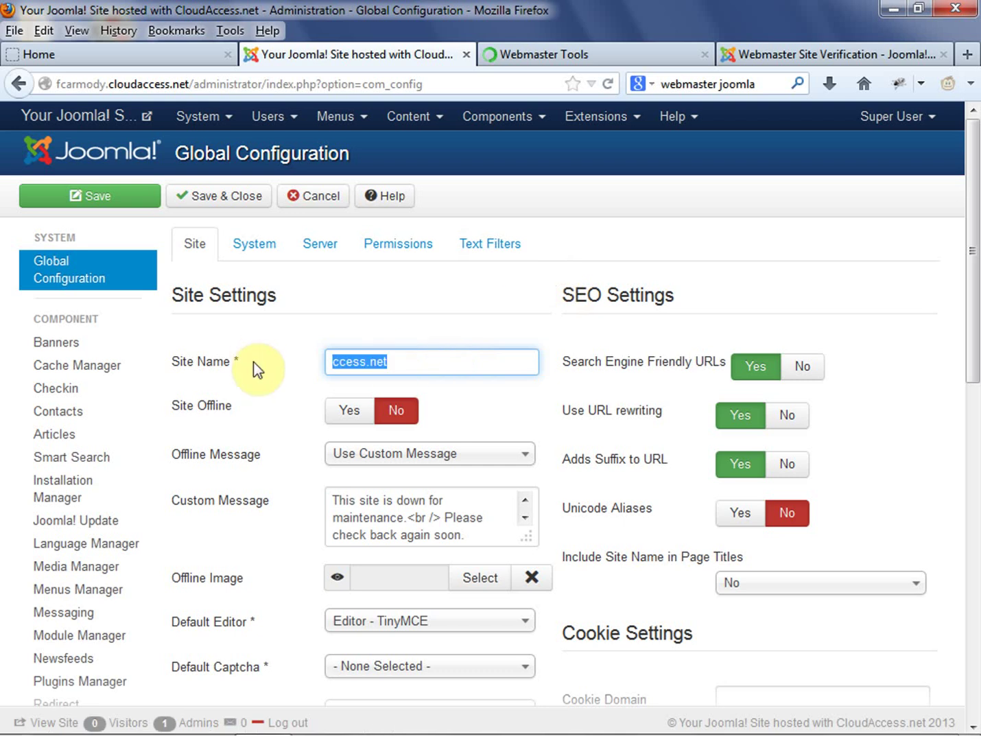
pyautogui.press('BackSpace')
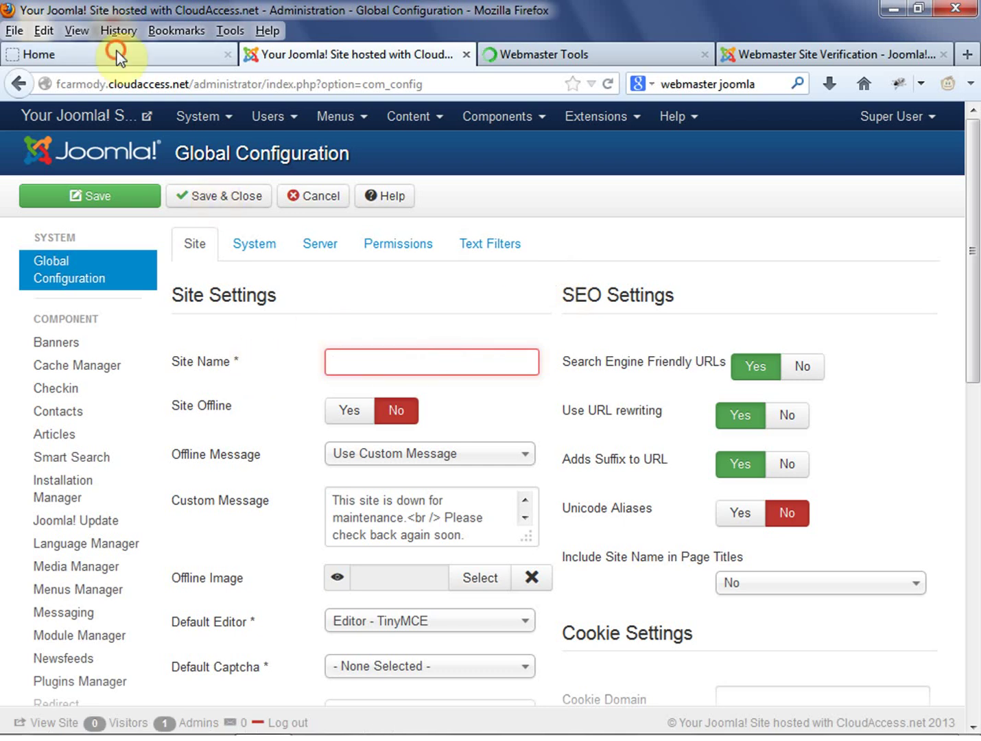
pyautogui.click(162, 49)
pyautogui.click(357, 55)
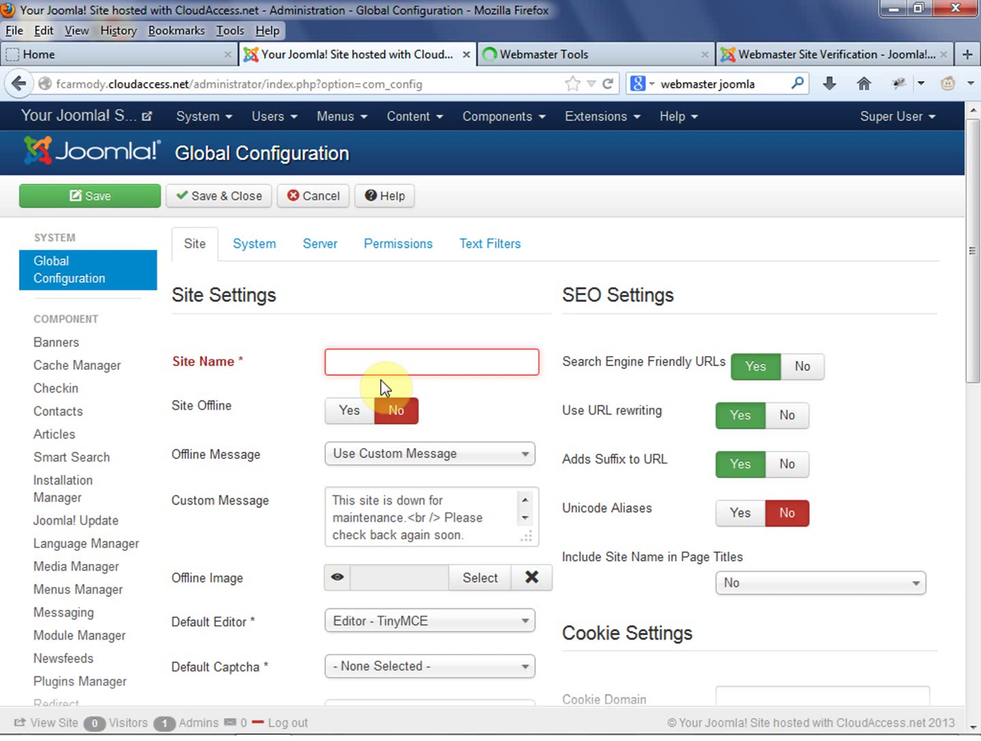
pyautogui.write('New Da')
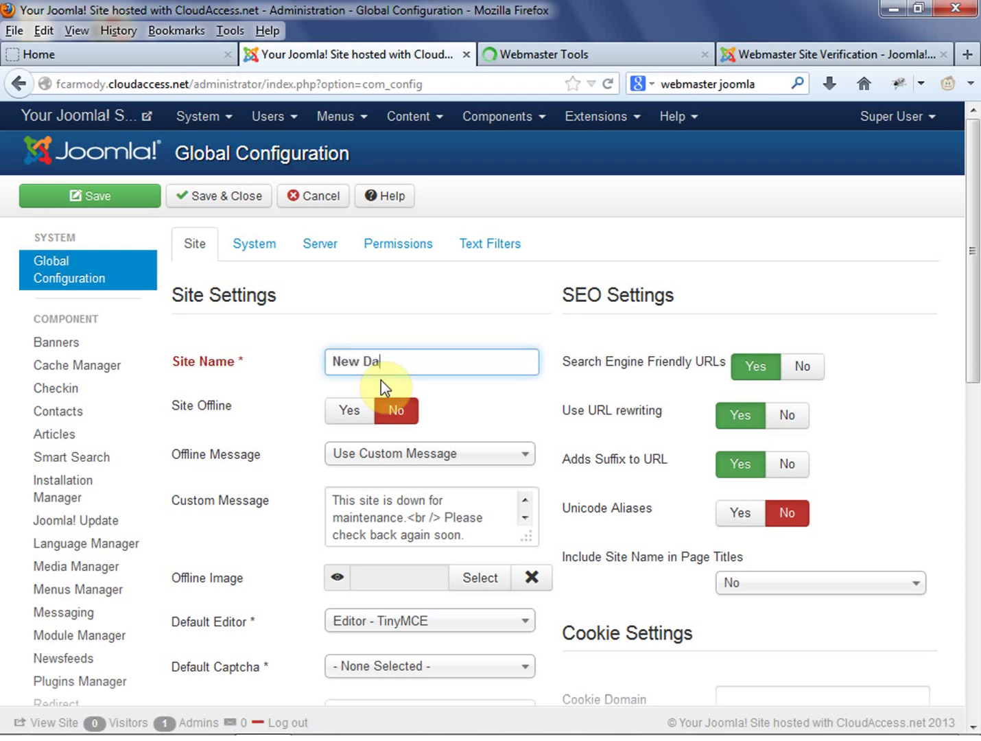
pyautogui.write('d BootCamo')
pyautogui.press('BackSpace')
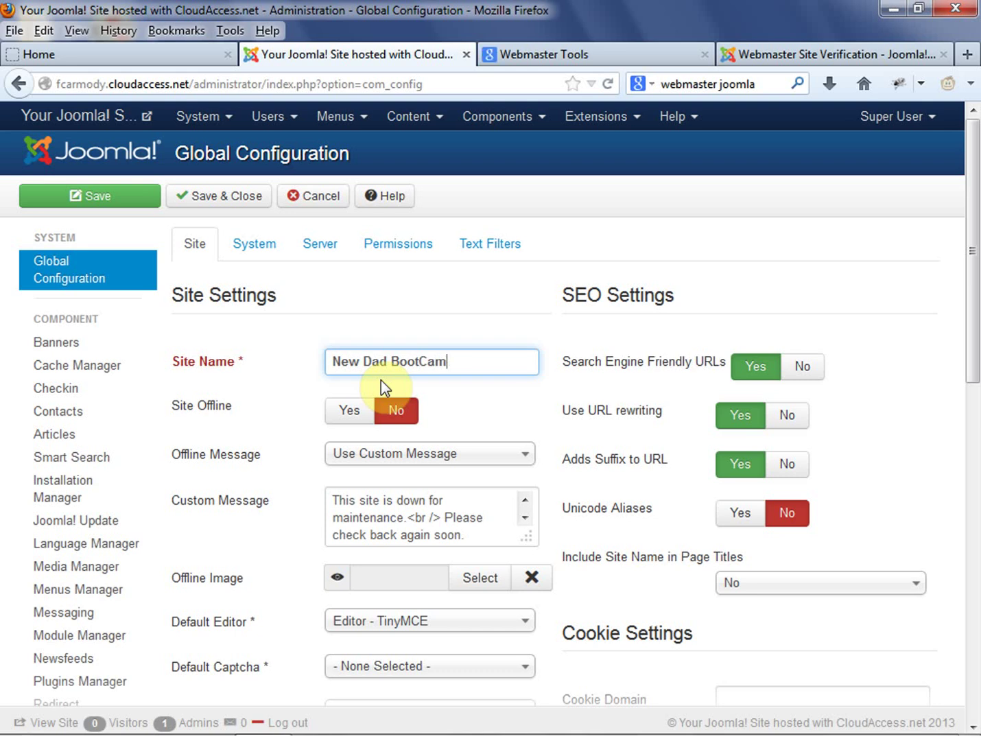
pyautogui.write('p')
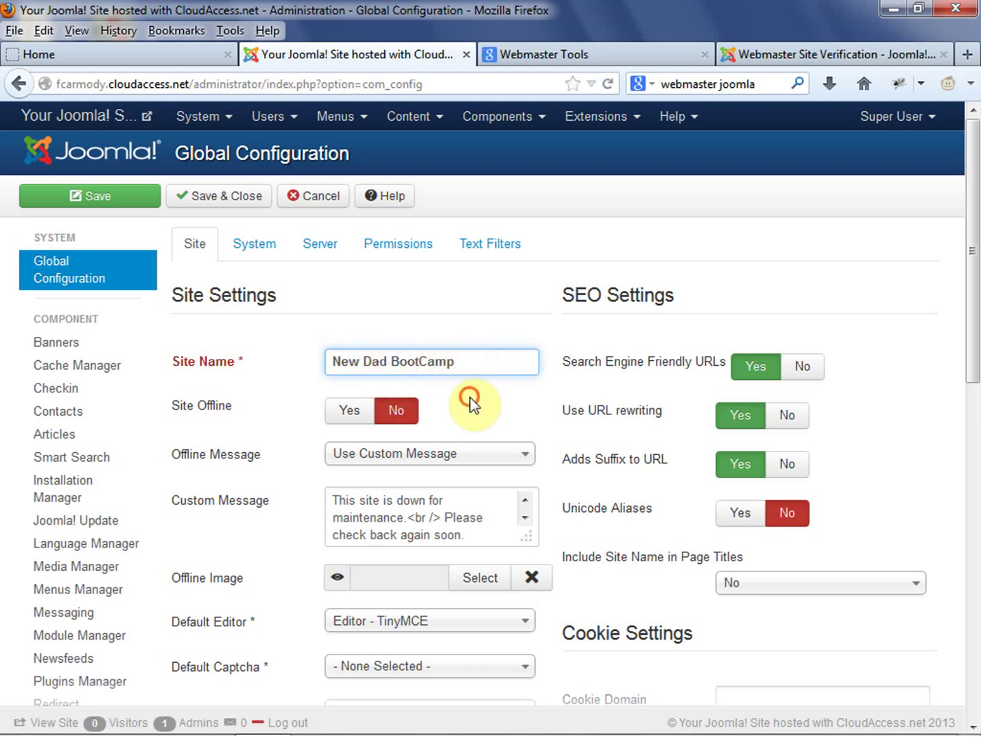
pyautogui.click(403, 415)
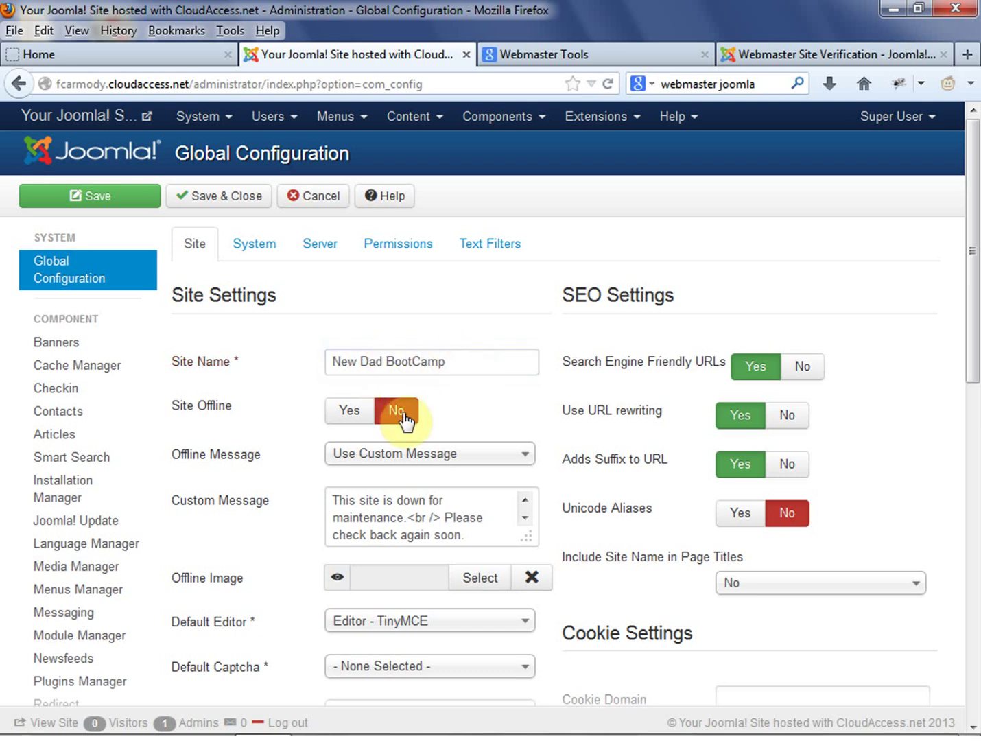
pyautogui.click(352, 411)
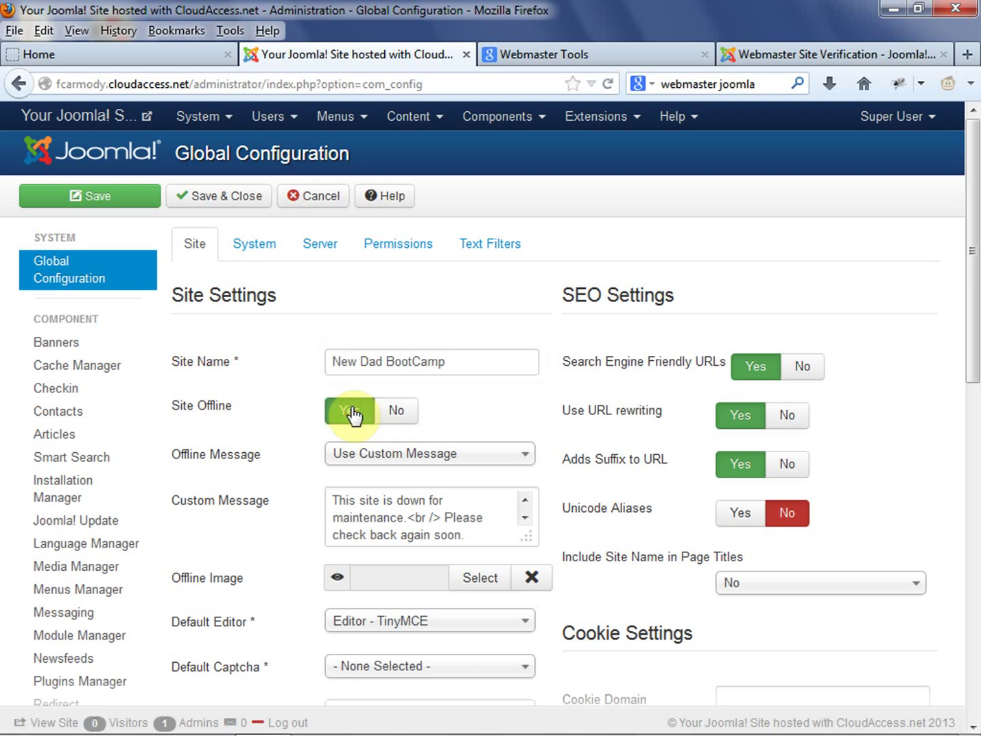
pyautogui.click(405, 411)
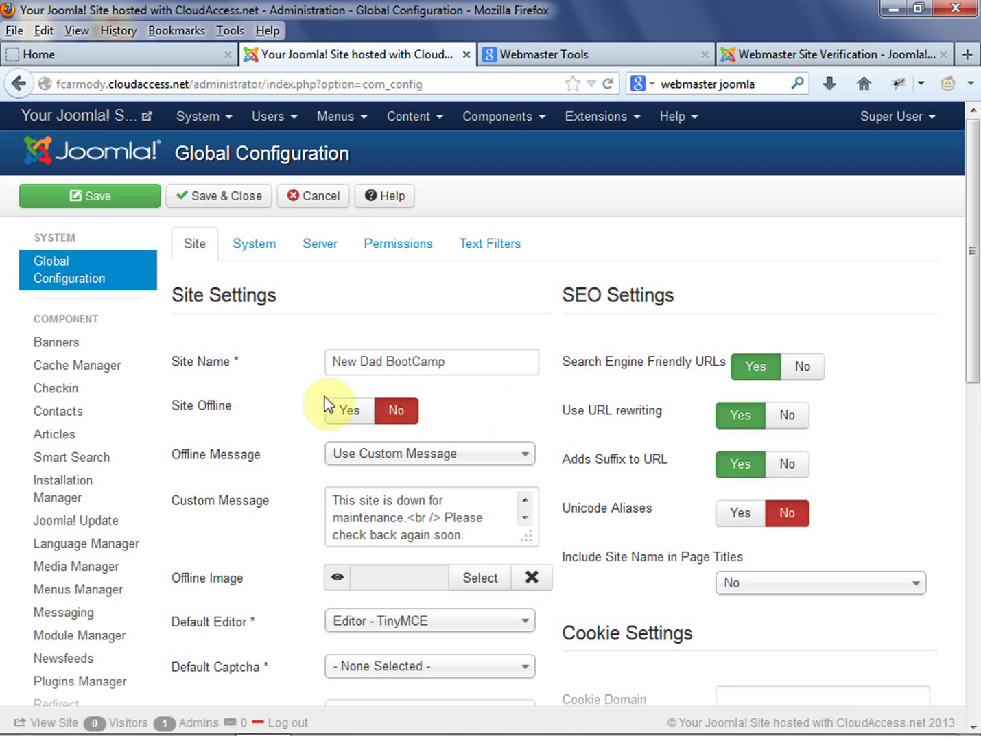
# Go to the Server tab's Mail Settings and expand the Mailer list (PHP Mail, Sendmail, SMTP)
pyautogui.click(265, 248)
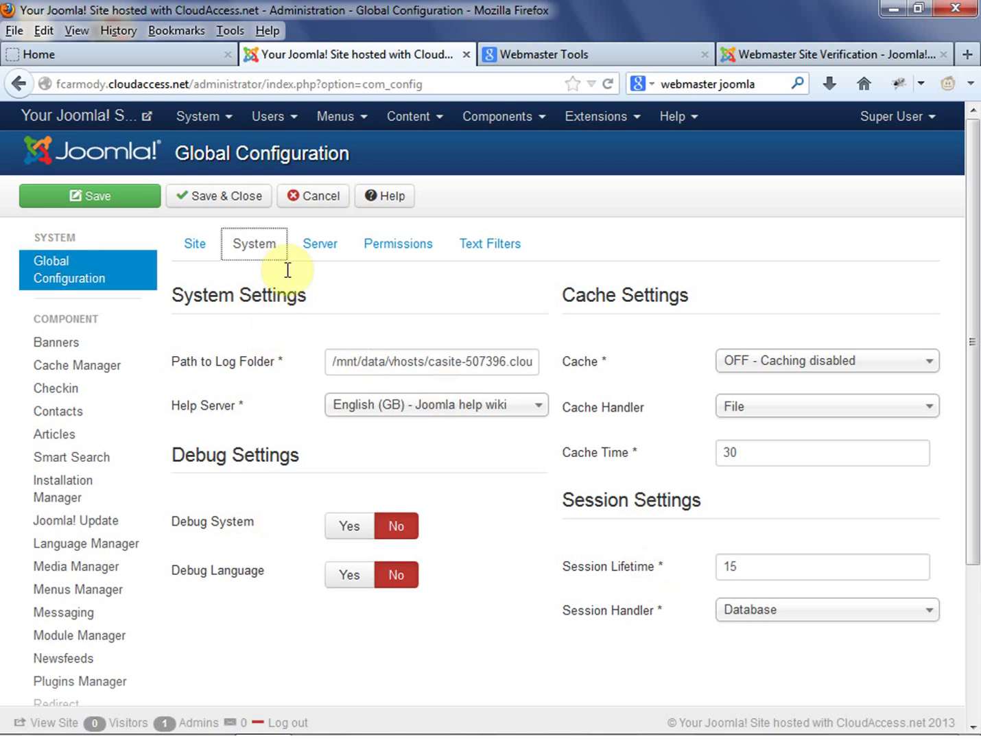
pyautogui.click(333, 238)
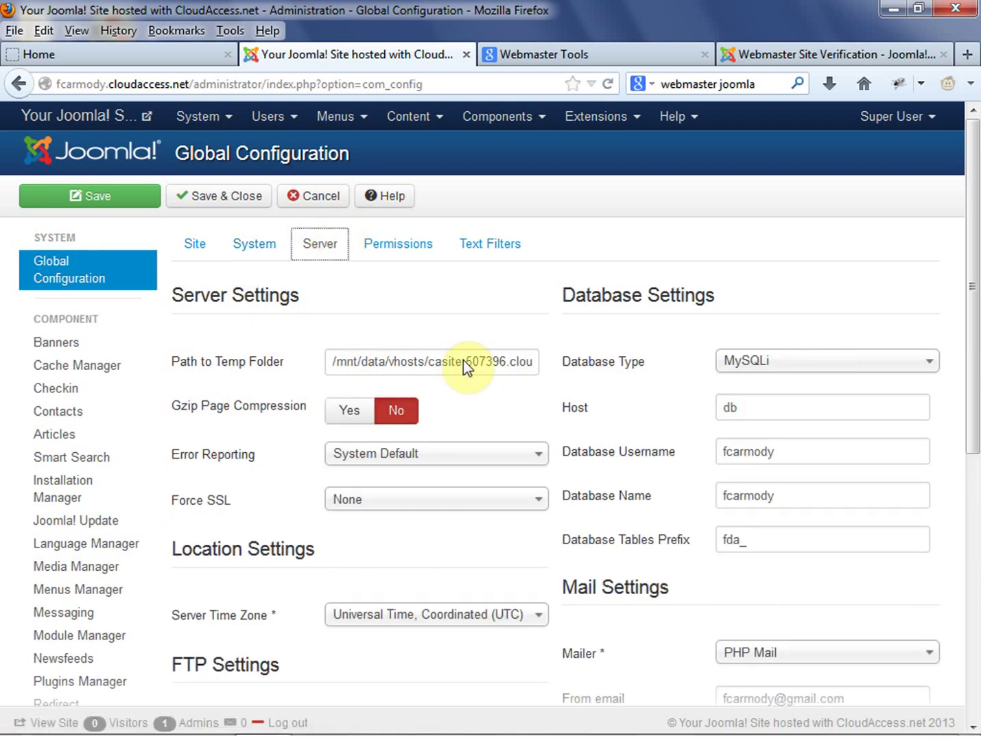
pyautogui.scroll(-3, 693, 454)
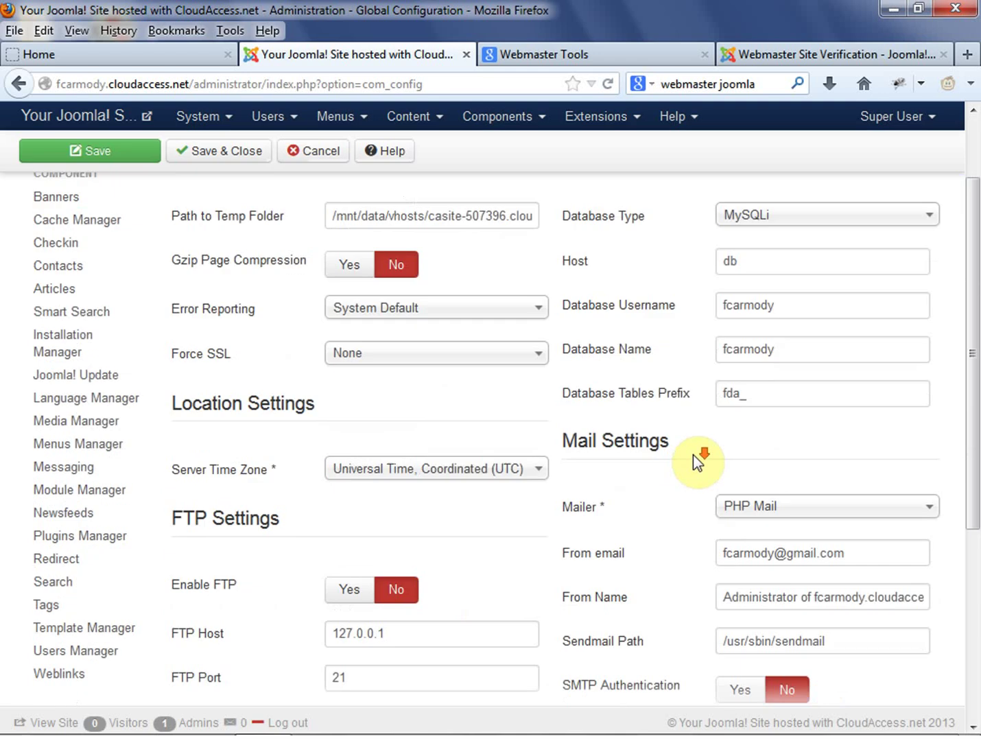
pyautogui.scroll(-3, 693, 460)
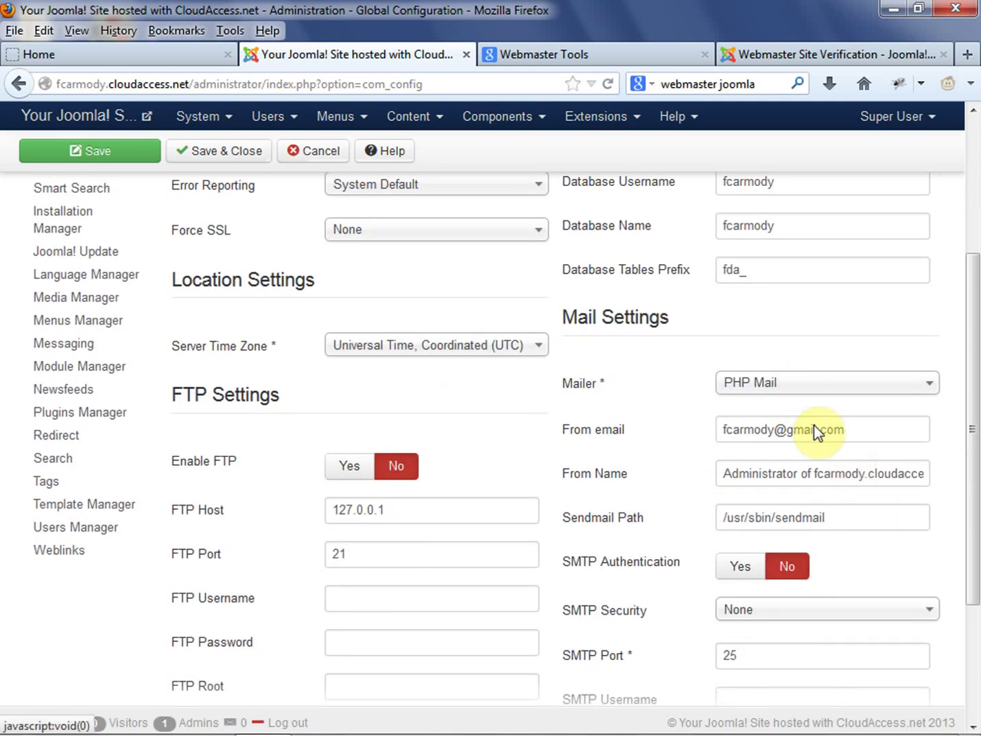
pyautogui.moveTo(873, 430); pyautogui.dragTo(650, 453)
pyautogui.scroll(-4, 649, 453)
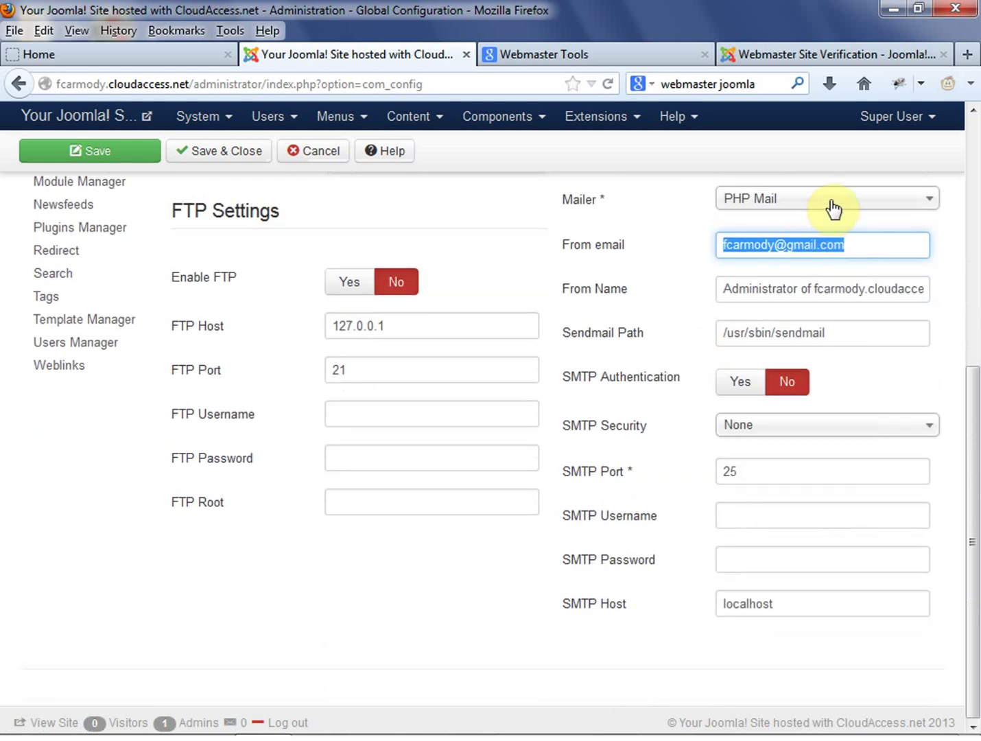
pyautogui.click(832, 206)
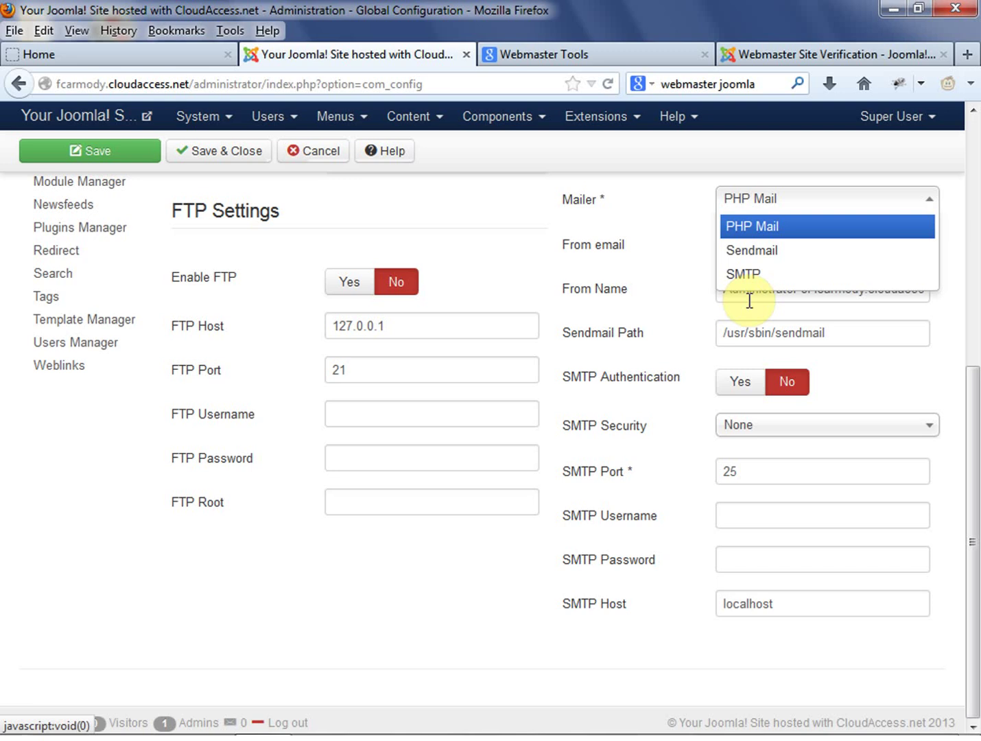
pyautogui.scroll(10, 637, 328)
pyautogui.scroll(-8, 635, 333)
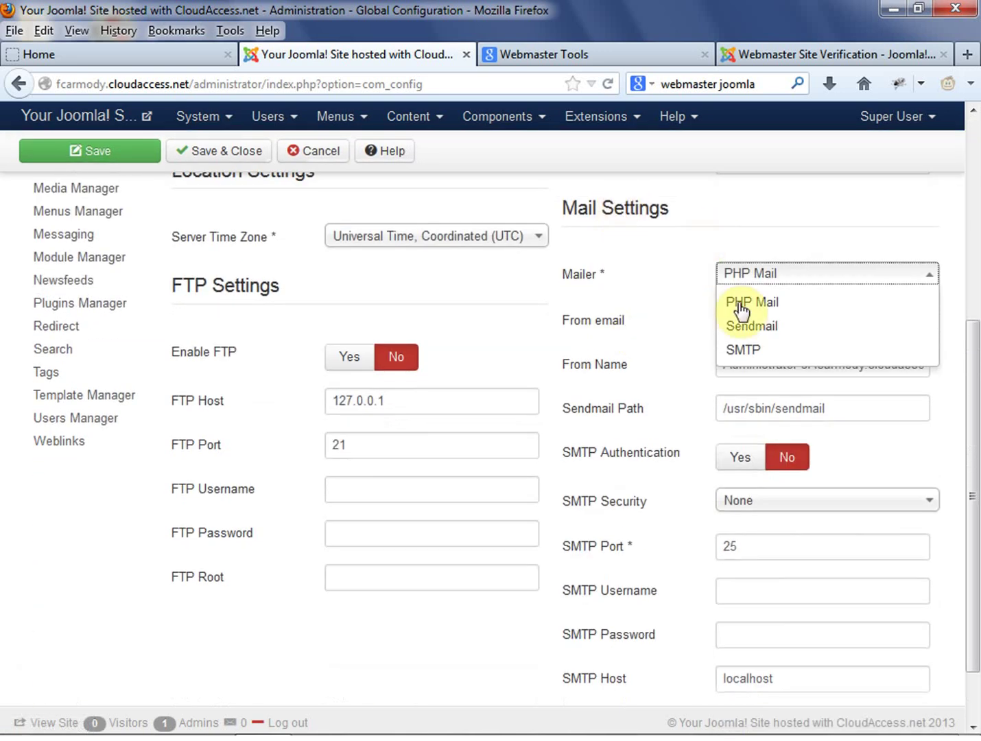
pyautogui.scroll(6, 548, 349)
pyautogui.scroll(2, 547, 350)
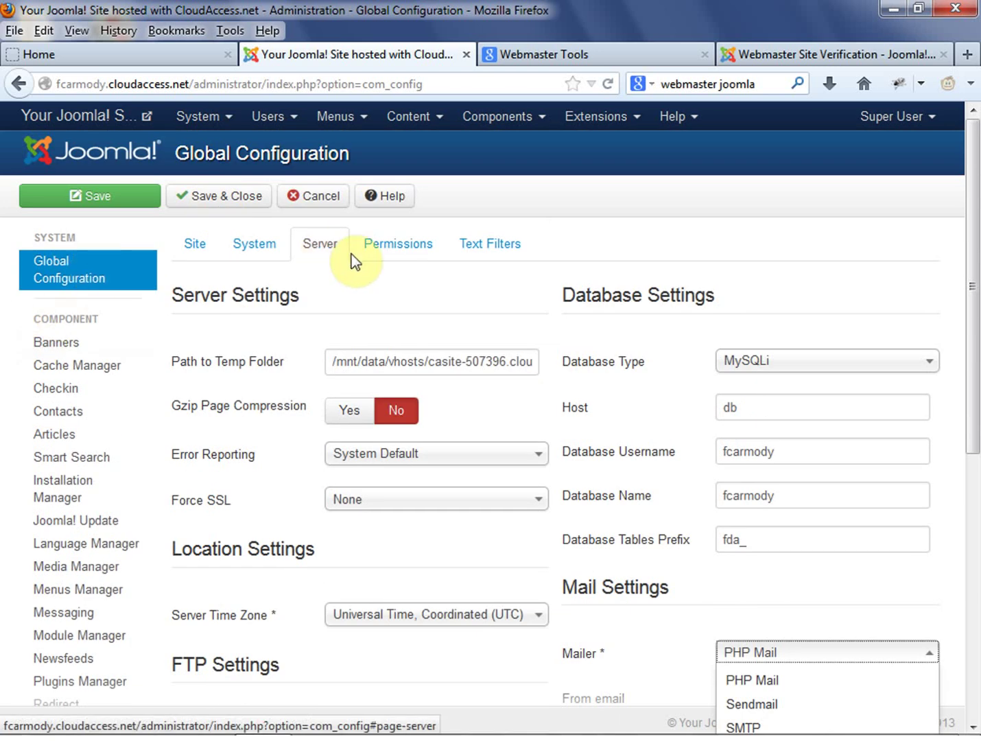
pyautogui.scroll(-4, 788, 508)
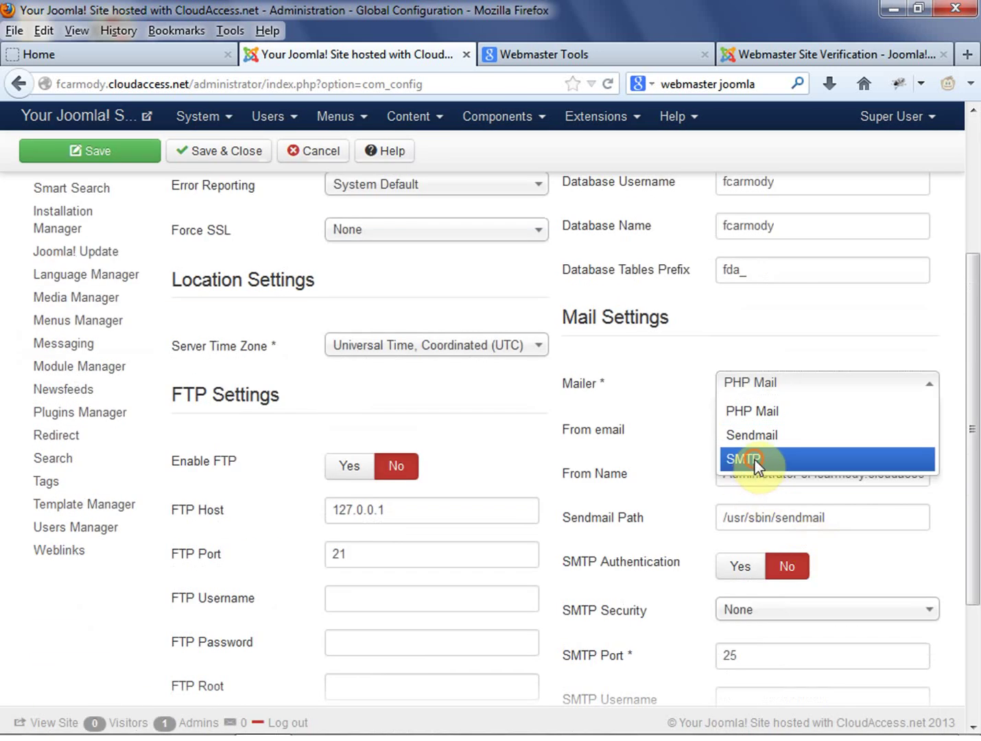
# Set the Mailer to SMTP and update the From email address
pyautogui.click(755, 460)
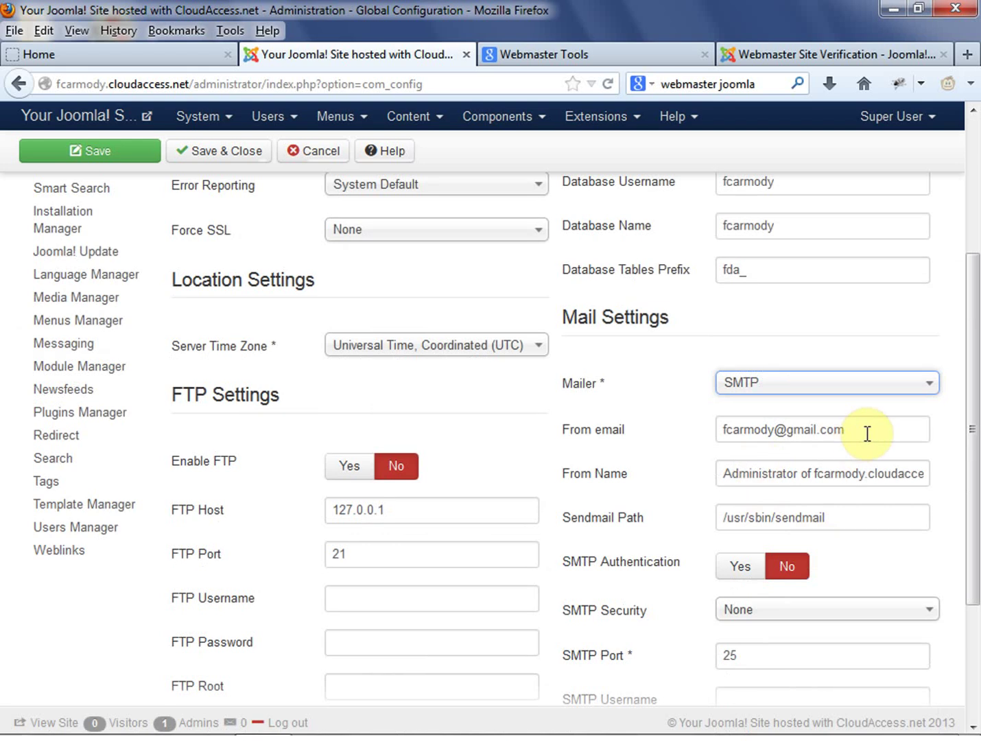
pyautogui.moveTo(868, 432); pyautogui.dragTo(693, 463)
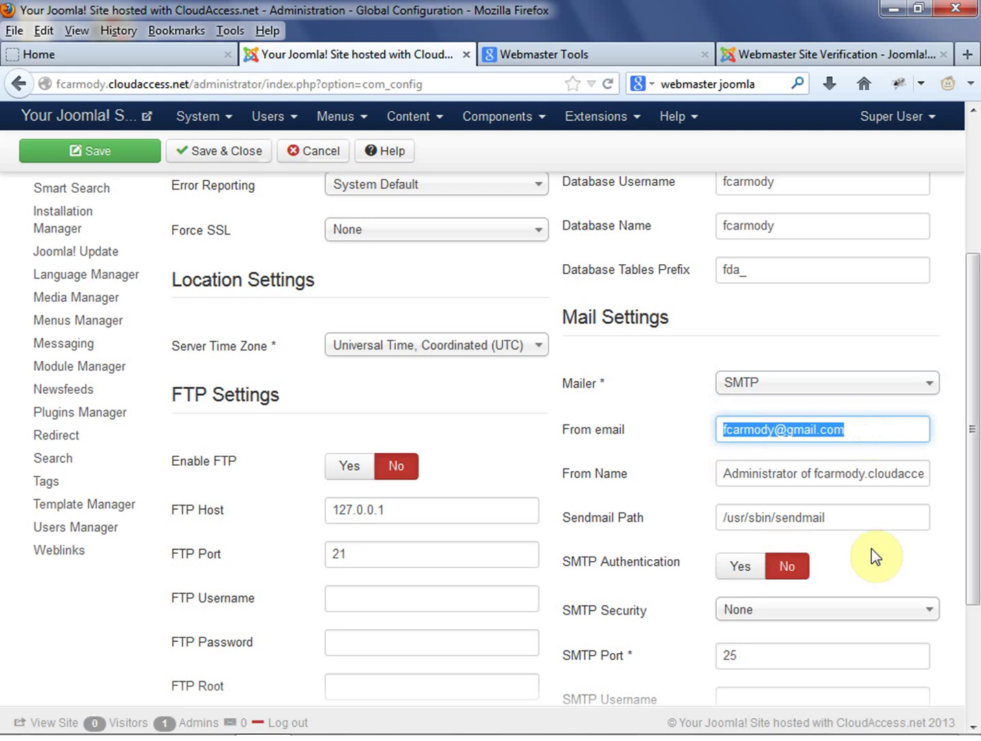
pyautogui.scroll(-1, 871, 553)
pyautogui.scroll(-3, 872, 552)
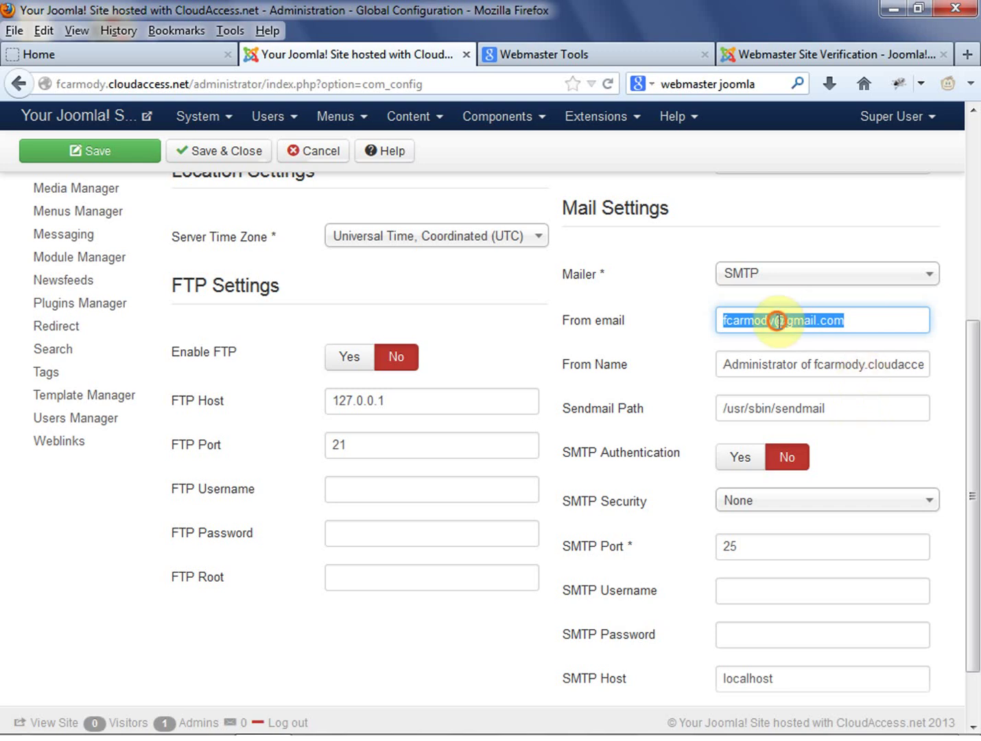
pyautogui.moveTo(775, 319); pyautogui.dragTo(660, 321)
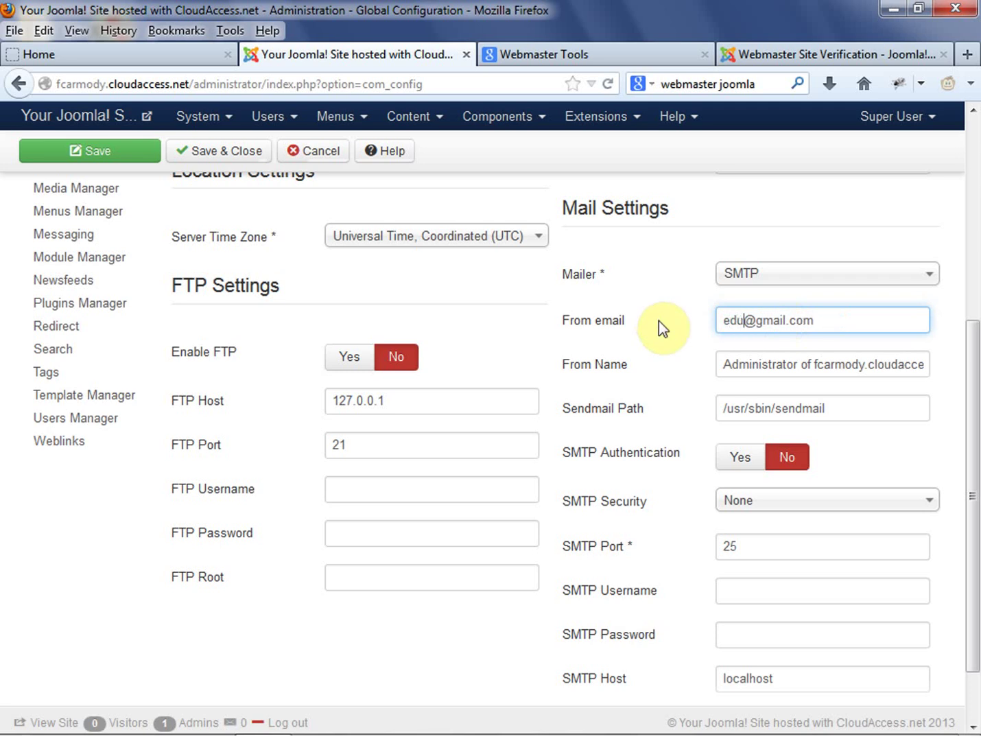
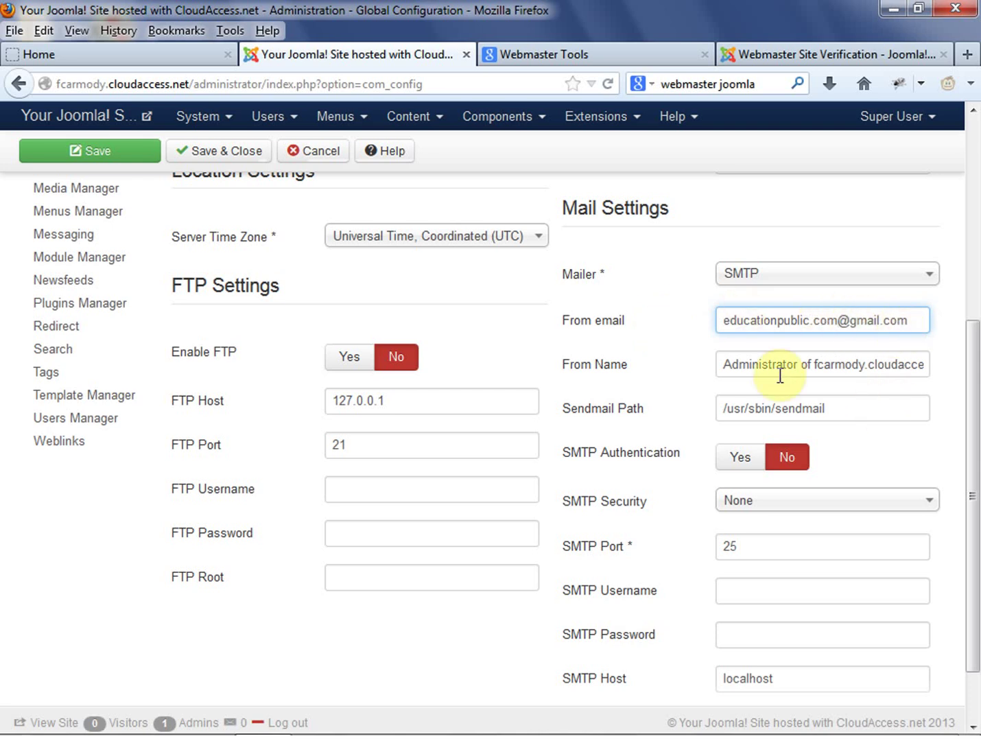
# Change the From Name to 'New Dad BootCamp'
pyautogui.moveTo(724, 367); pyautogui.dragTo(979, 370)
pyautogui.write('New Dad')
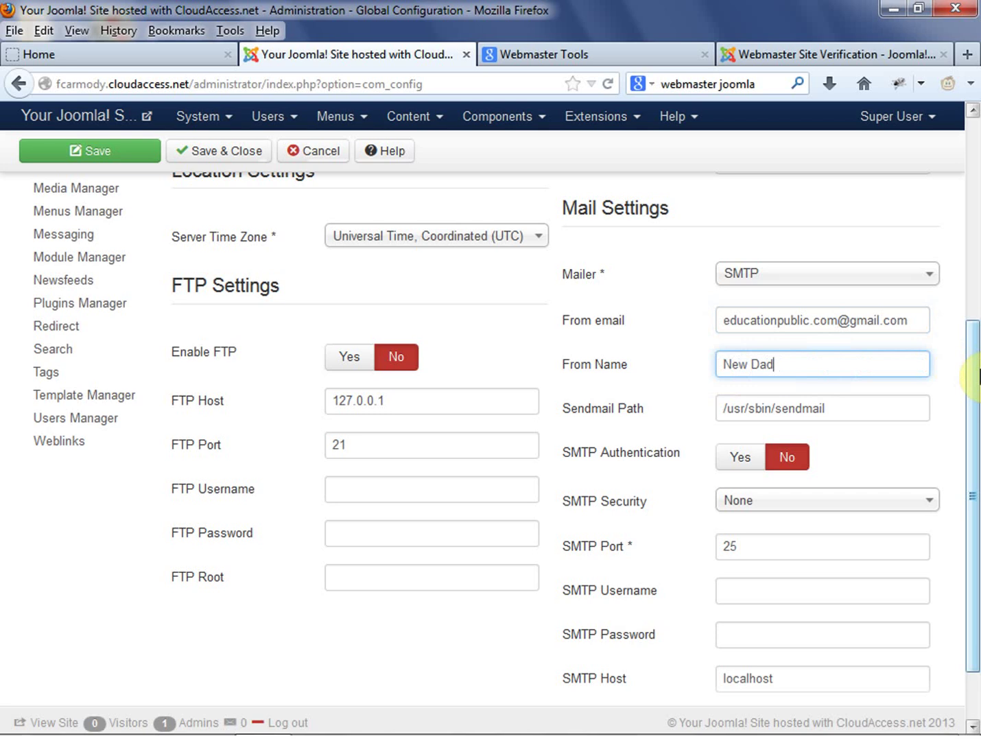
pyautogui.write(' Bootcamp')
pyautogui.press('BackSpace')
pyautogui.press('BackSpace')
pyautogui.press('BackSpace')
pyautogui.press('BackSpace')
pyautogui.write('Campo')
pyautogui.press('BackSpace')
pyautogui.click(848, 363)
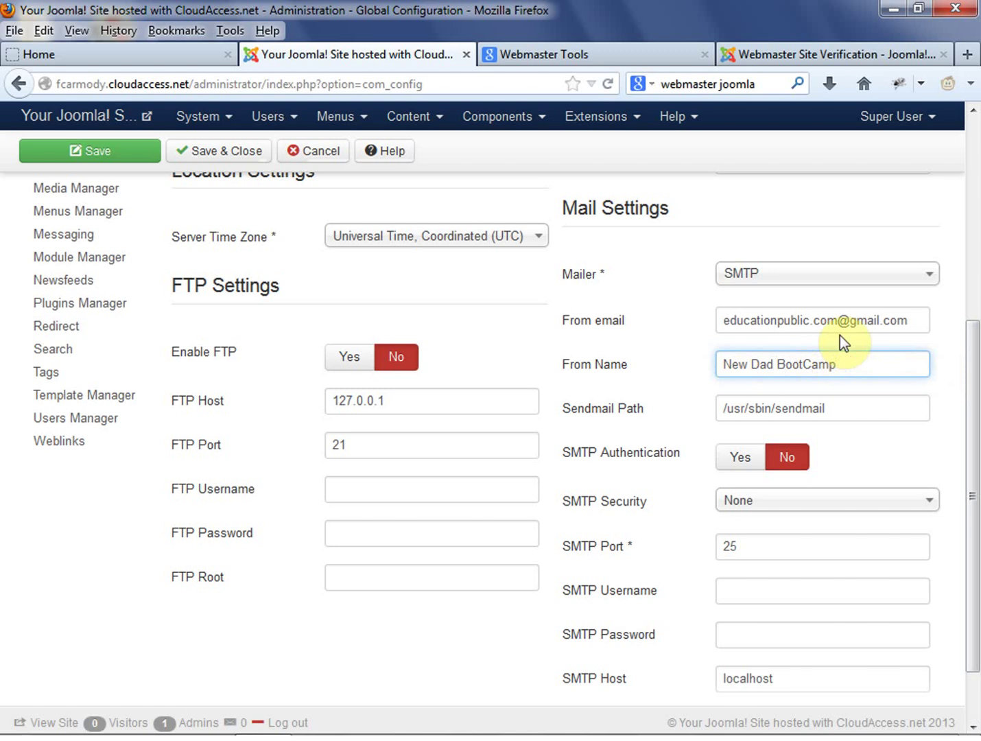
# Highlight the new sender address, From Name and sendmail path to point them out
pyautogui.moveTo(866, 362); pyautogui.dragTo(947, 320)
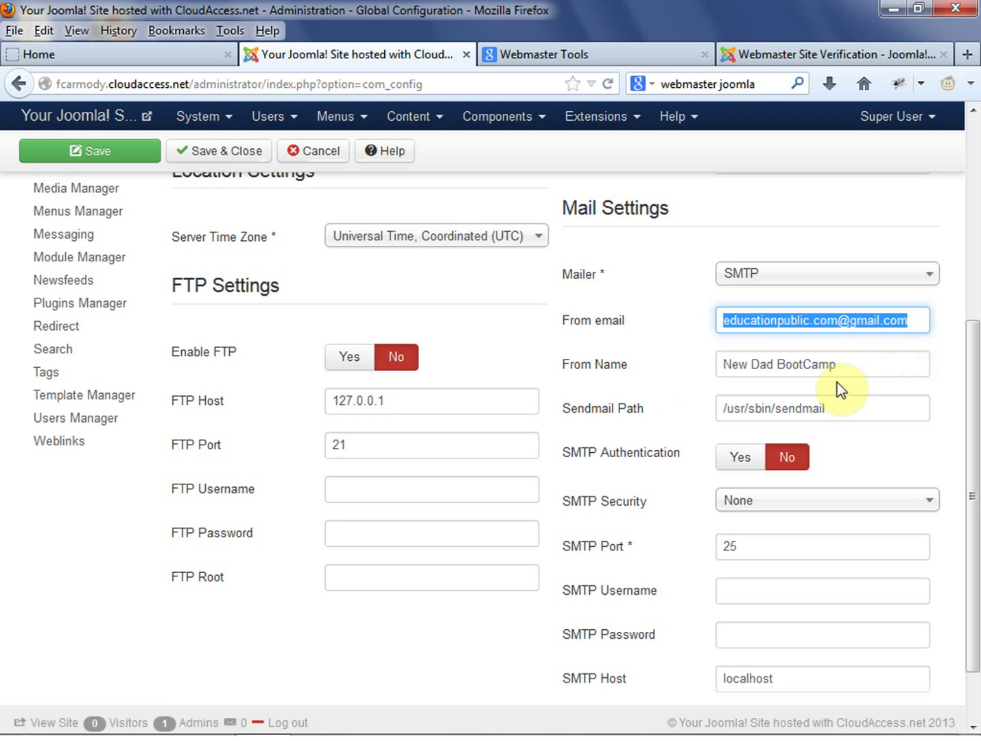
pyautogui.moveTo(853, 362); pyautogui.dragTo(705, 375)
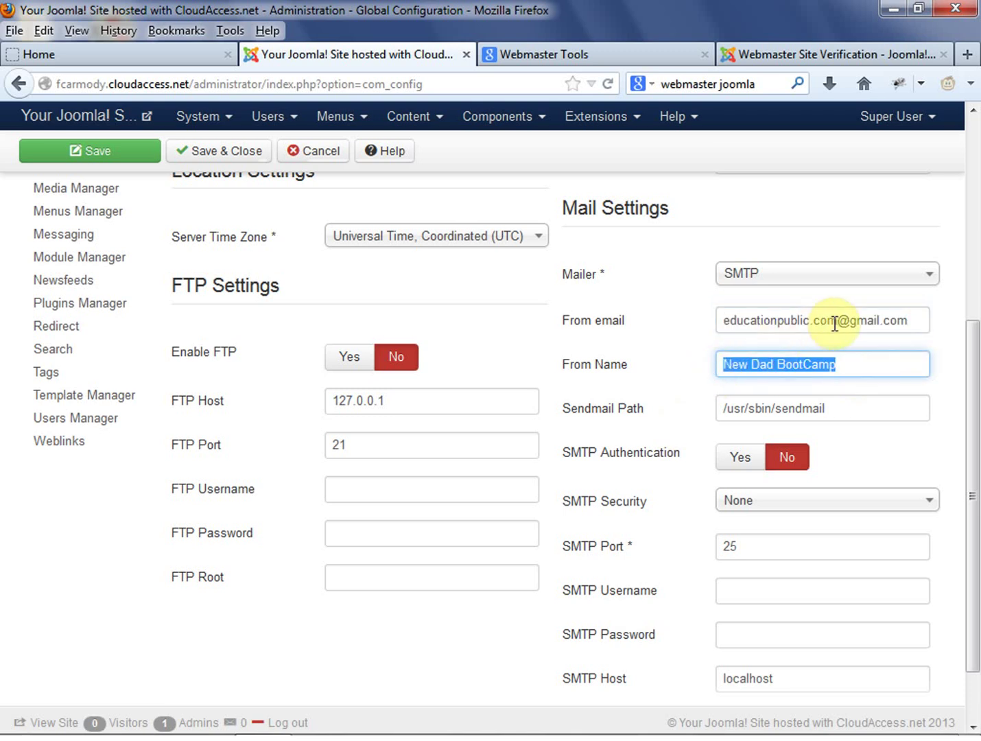
pyautogui.click(883, 453)
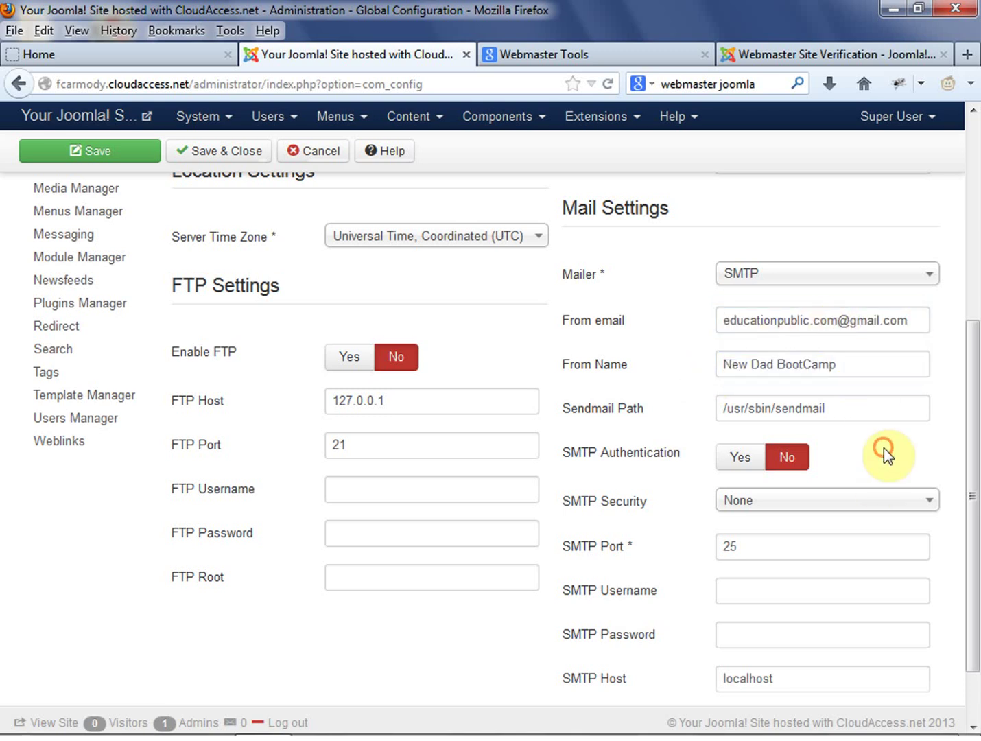
pyautogui.moveTo(727, 317); pyautogui.dragTo(965, 322)
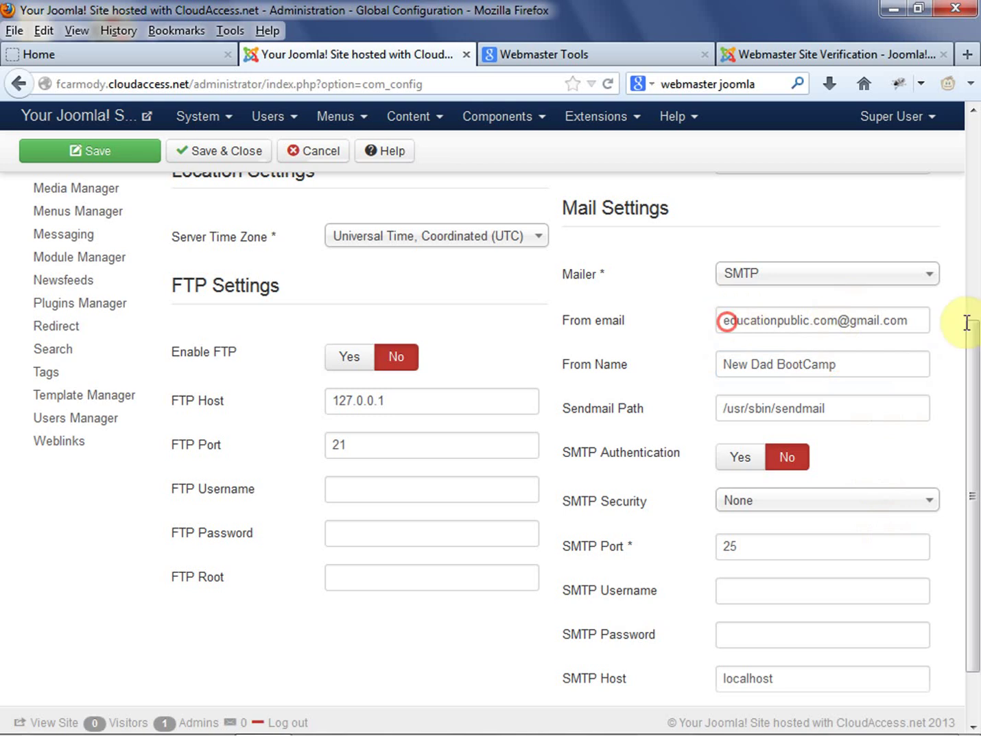
pyautogui.moveTo(892, 366); pyautogui.dragTo(704, 367)
pyautogui.click(881, 442)
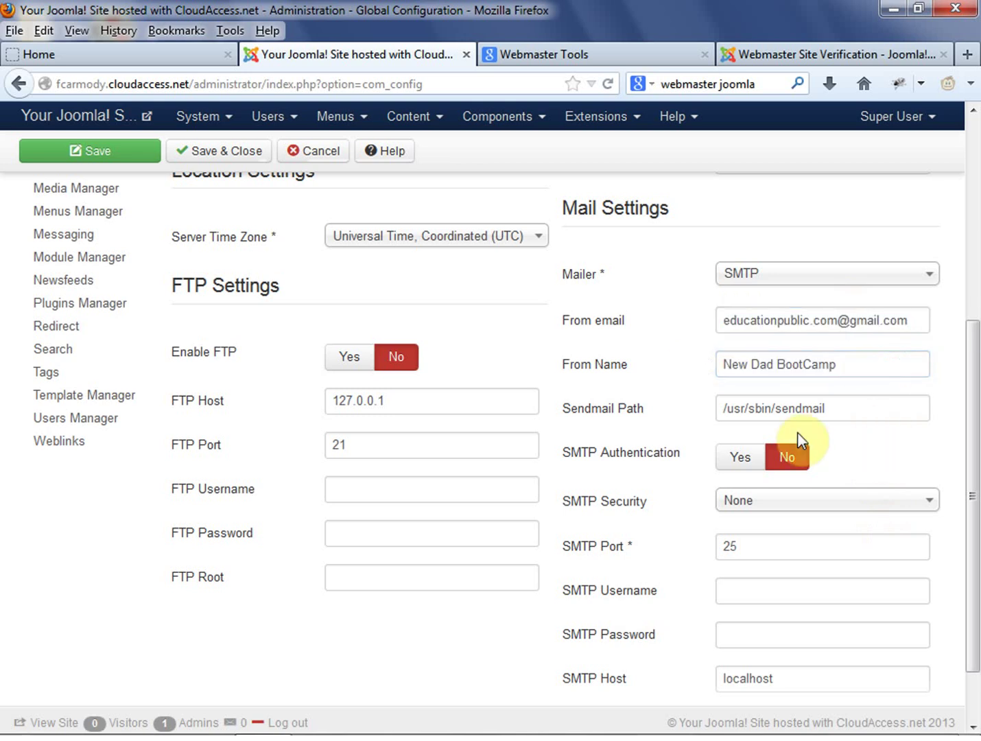
pyautogui.moveTo(843, 408); pyautogui.dragTo(814, 434)
pyautogui.click(869, 451)
pyautogui.scroll(-2, 875, 449)
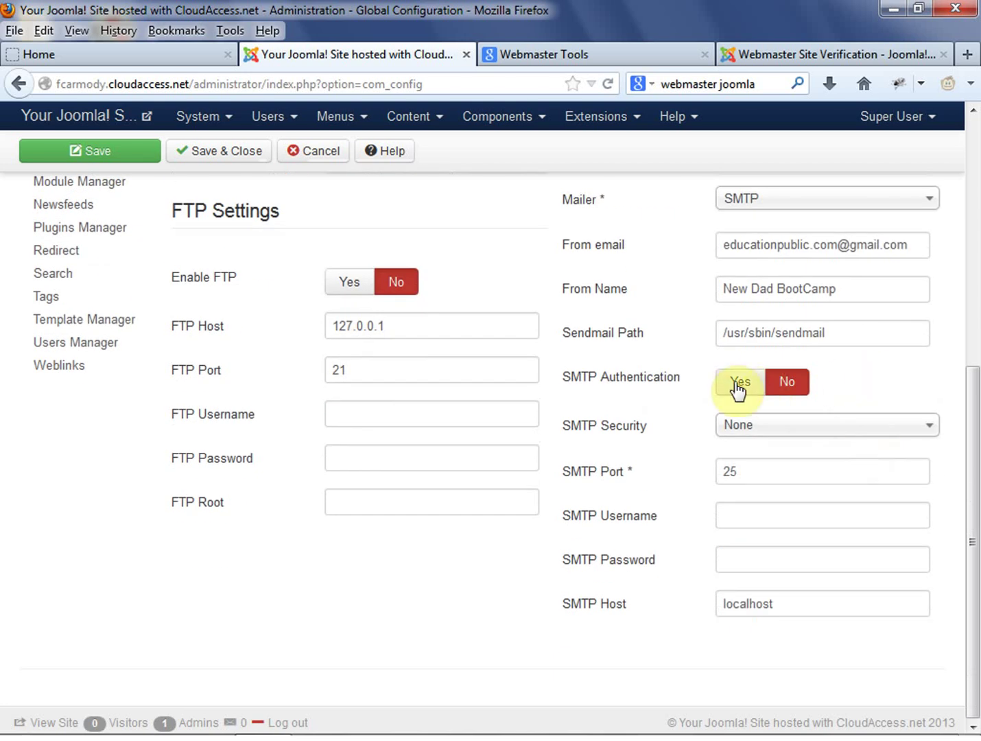
# Turn on SMTP Authentication with SSL security and port 465
pyautogui.click(738, 385)
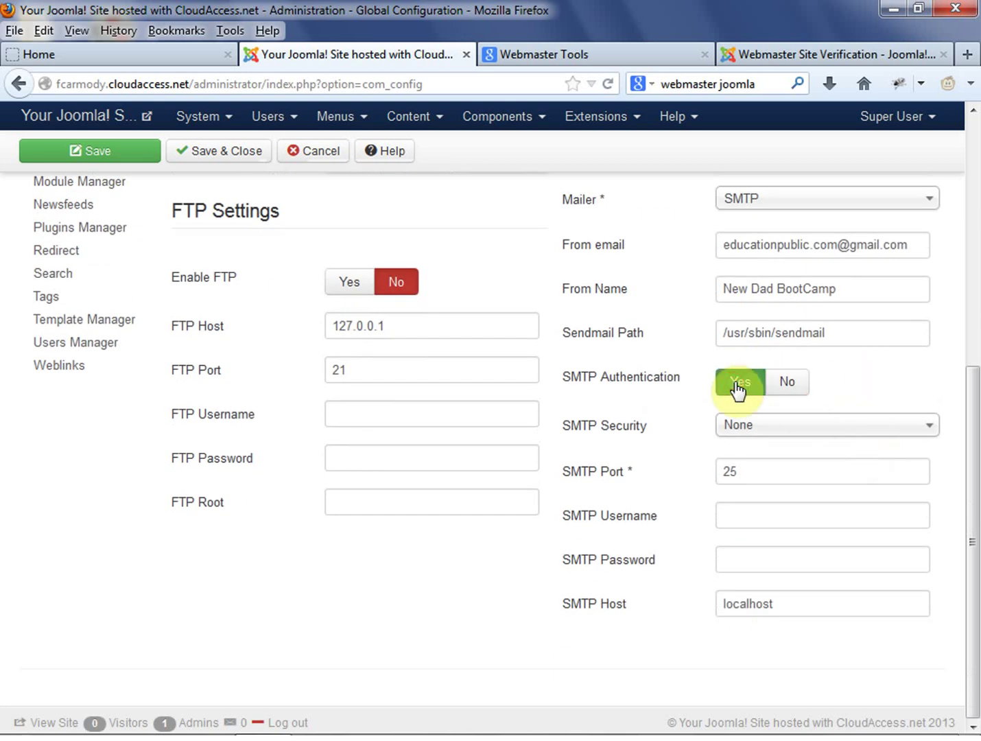
pyautogui.click(859, 425)
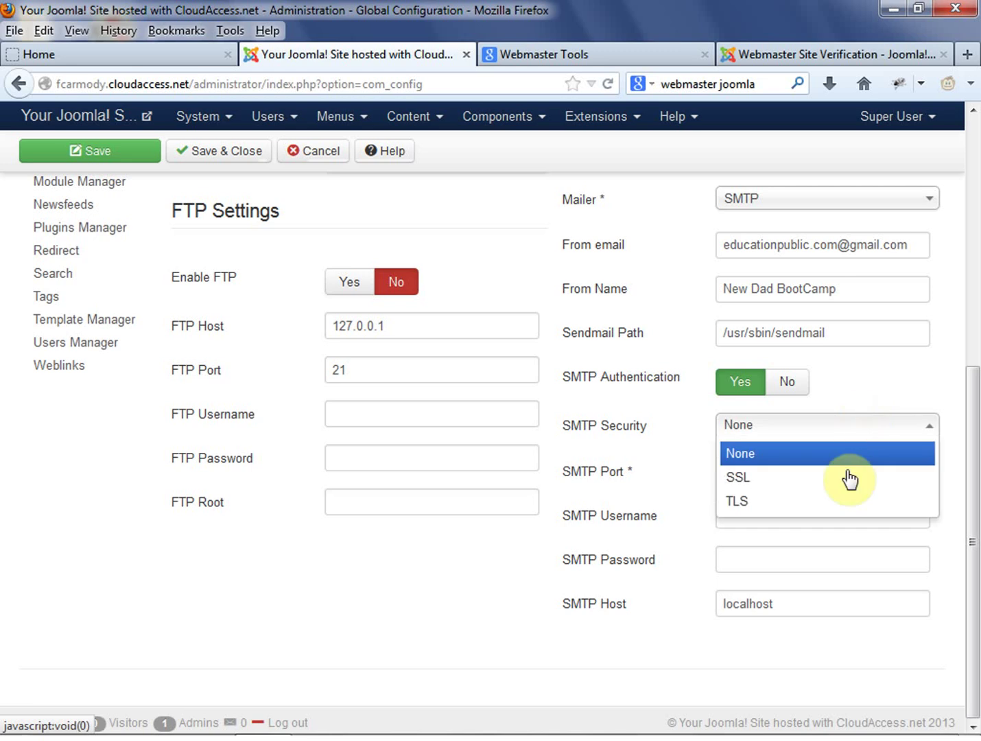
pyautogui.click(846, 476)
pyautogui.moveTo(772, 468); pyautogui.dragTo(670, 479)
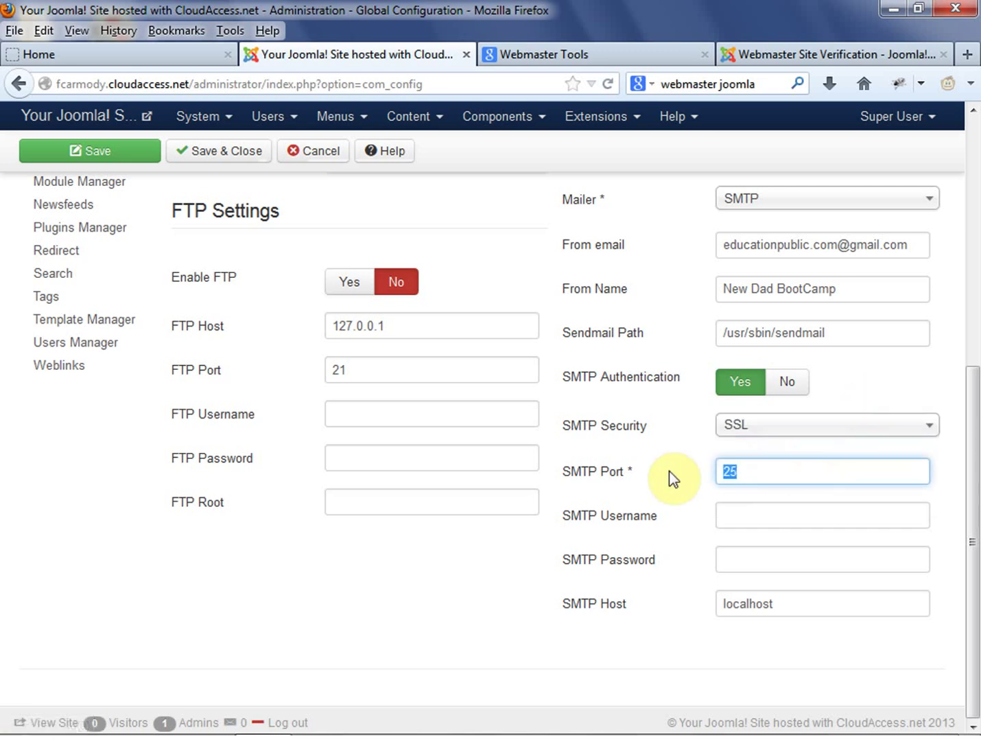
pyautogui.write('465')
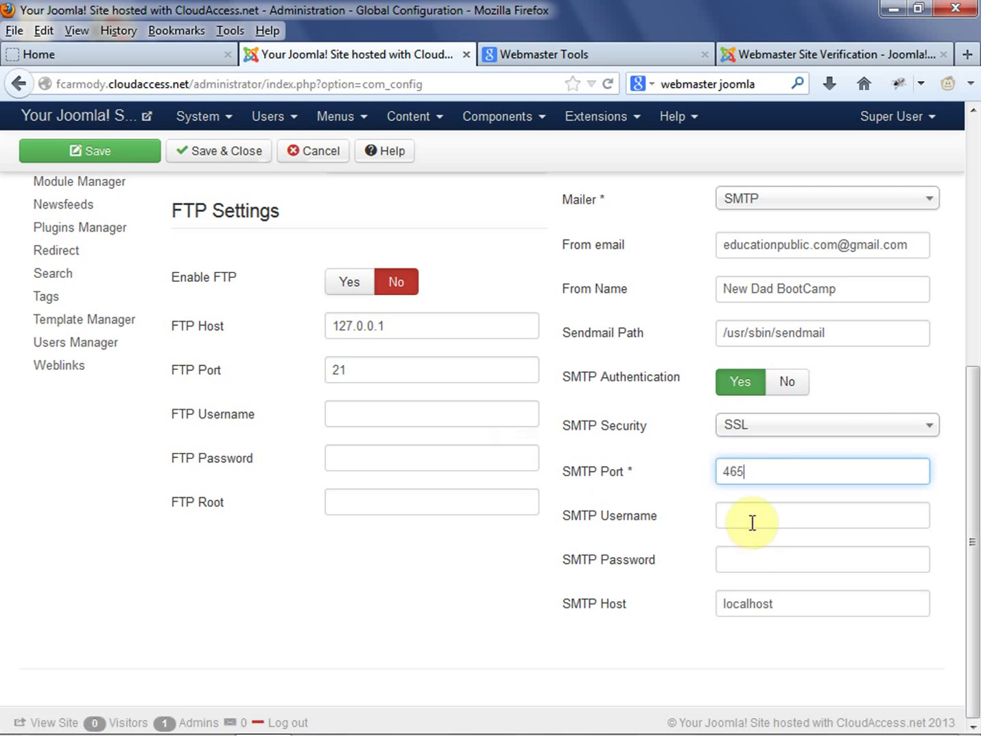
# Copy the From email into SMTP Username and enter the SMTP password
pyautogui.click(752, 522)
pyautogui.moveTo(905, 246); pyautogui.dragTo(592, 253)
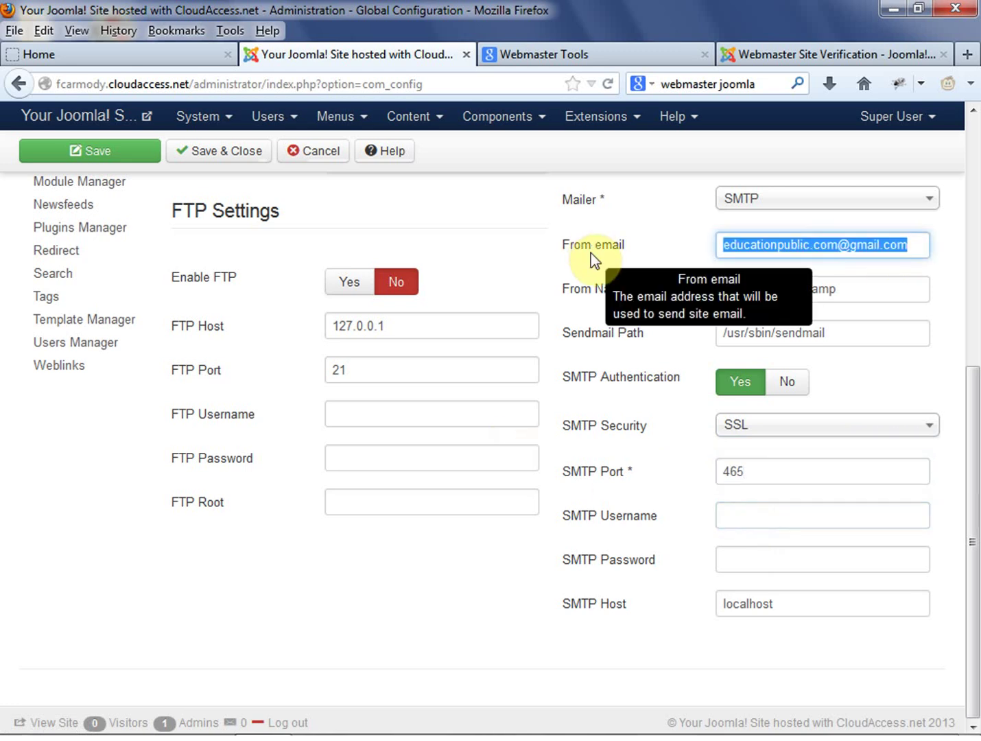
pyautogui.hotkey('ctrl', 'c')
pyautogui.click(785, 512)
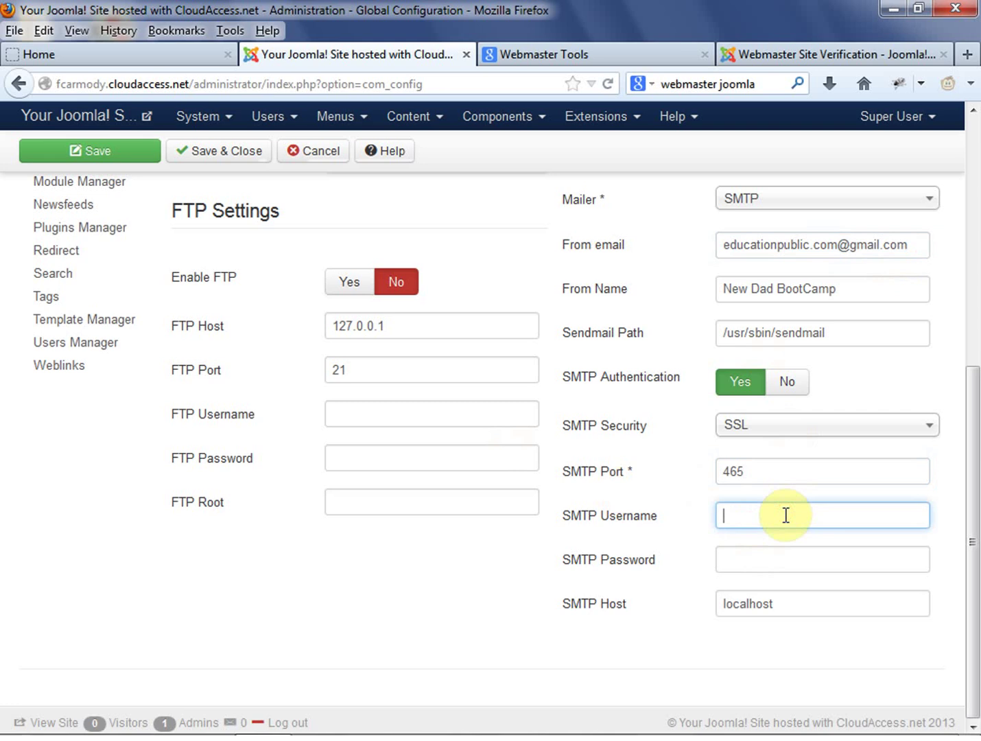
pyautogui.hotkey('ctrl', 'v')
pyautogui.click(831, 558)
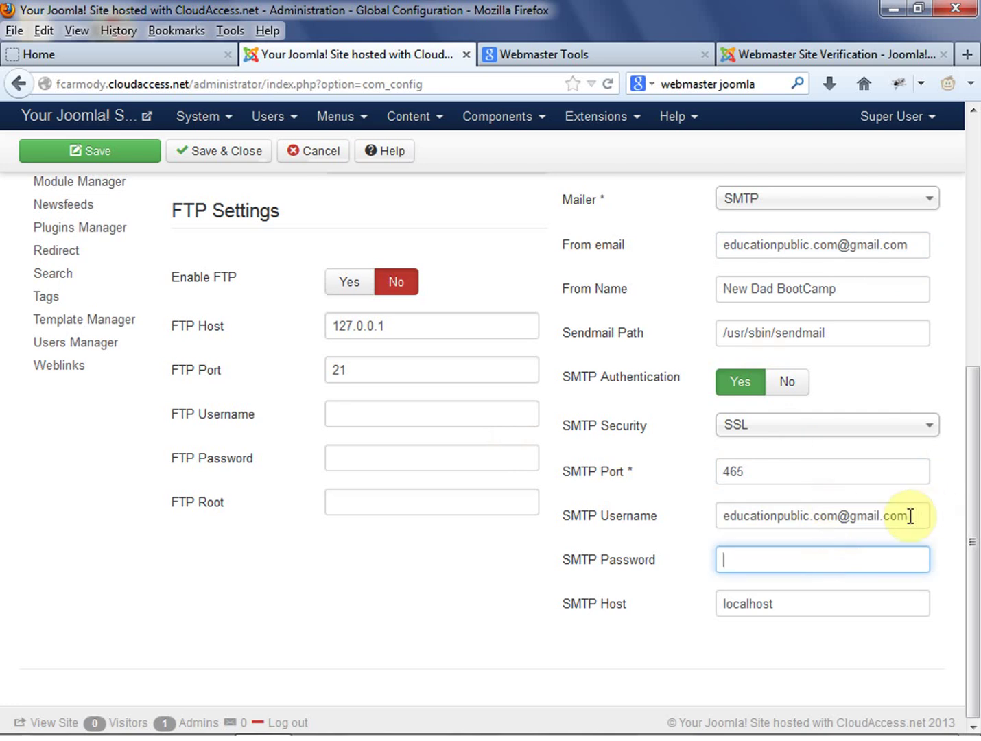
pyautogui.write('xxxxxxxxxxx')
pyautogui.click(865, 642)
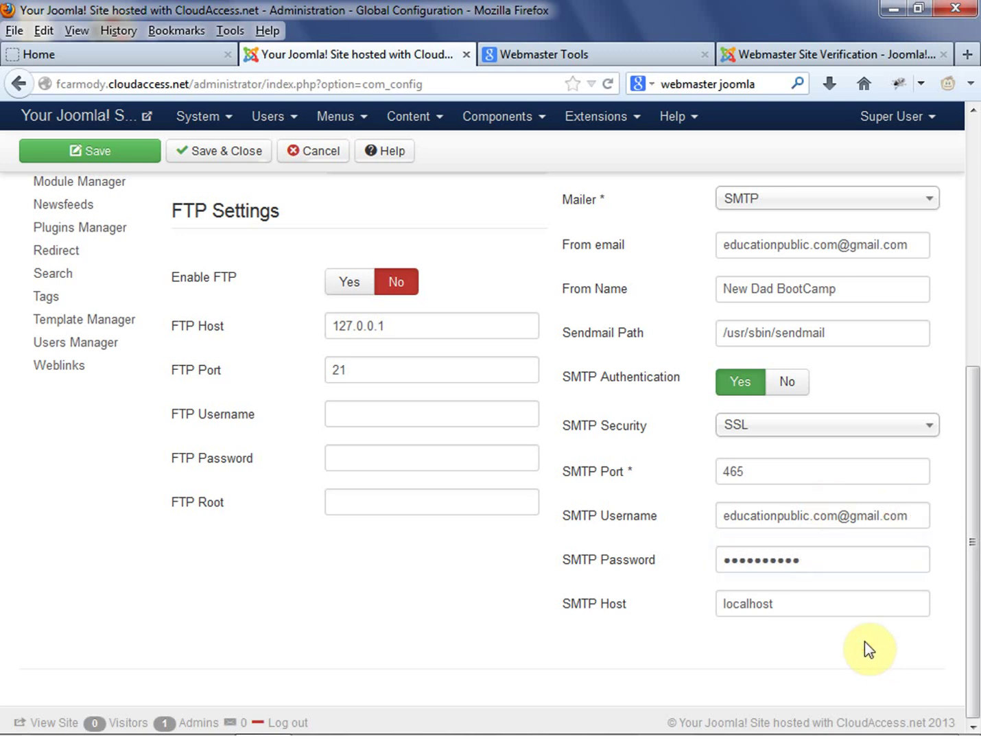
# Set the SMTP Host to smtp.gmail.com
pyautogui.moveTo(854, 603); pyautogui.dragTo(699, 605)
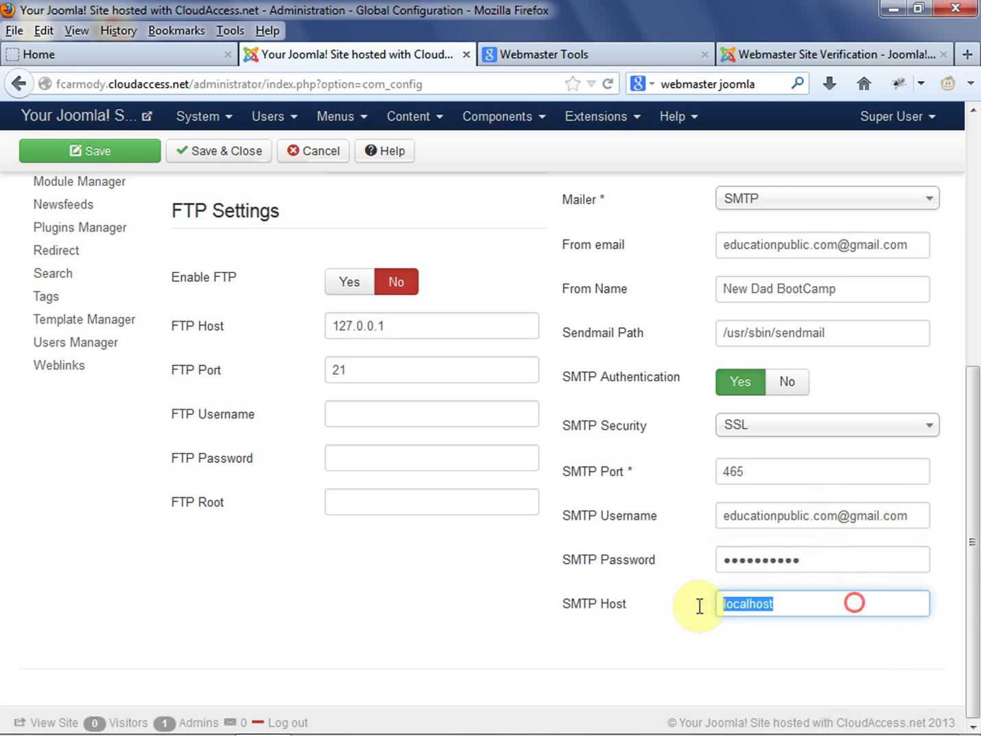
pyautogui.write('smtp')
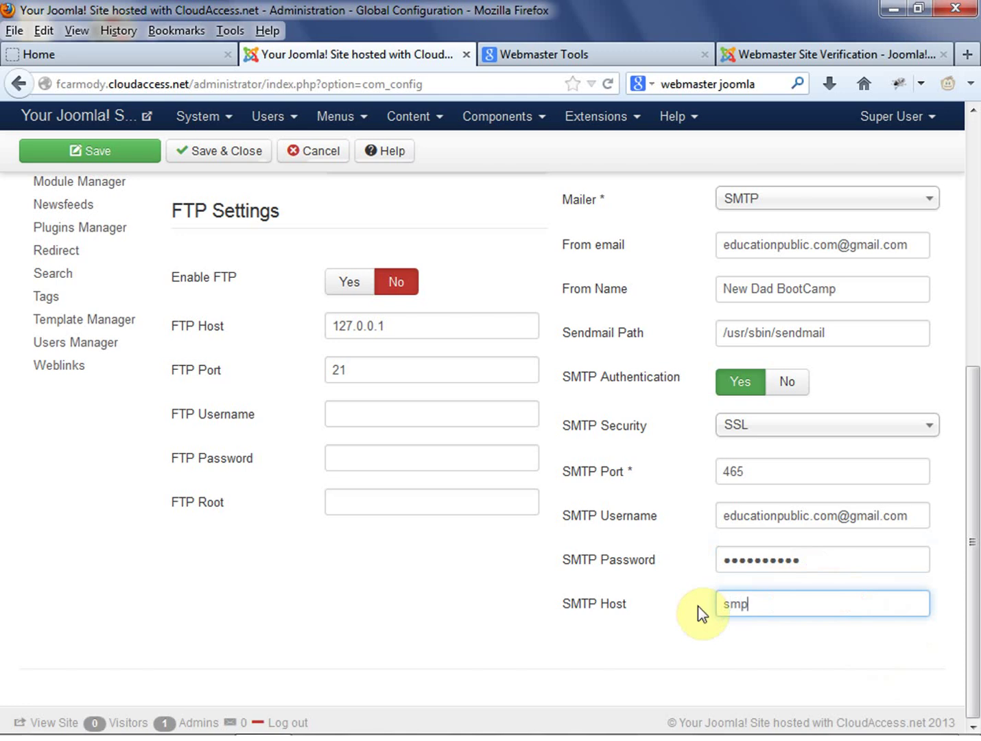
pyautogui.press('BackSpace')
pyautogui.press('BackSpace')
pyautogui.write('tp.gmail.com')
pyautogui.click(813, 658)
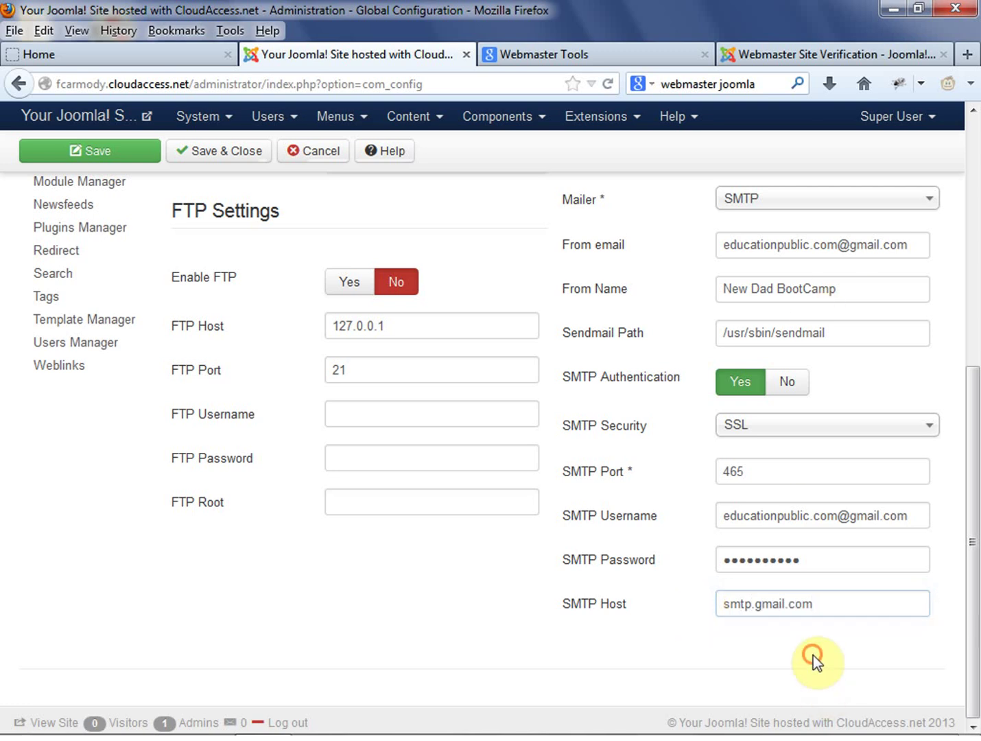
pyautogui.click(968, 621)
pyautogui.moveTo(974, 597); pyautogui.dragTo(971, 367)
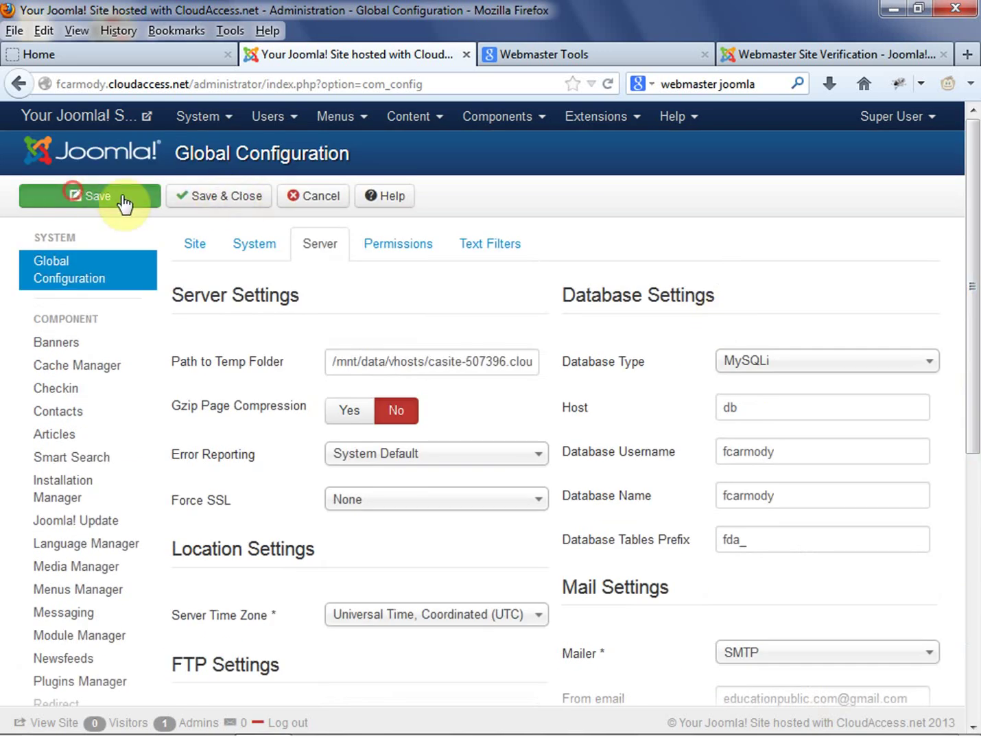
# Save the configuration and review the stored Mail Settings on the Server tab
pyautogui.press('Return')
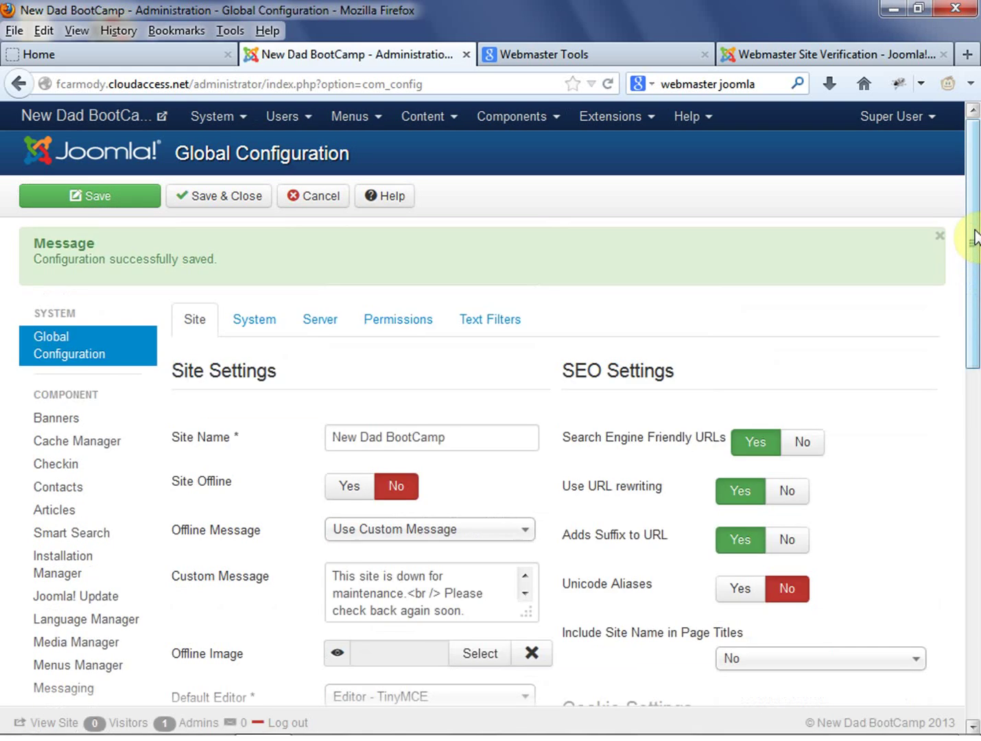
pyautogui.moveTo(977, 240); pyautogui.dragTo(972, 233)
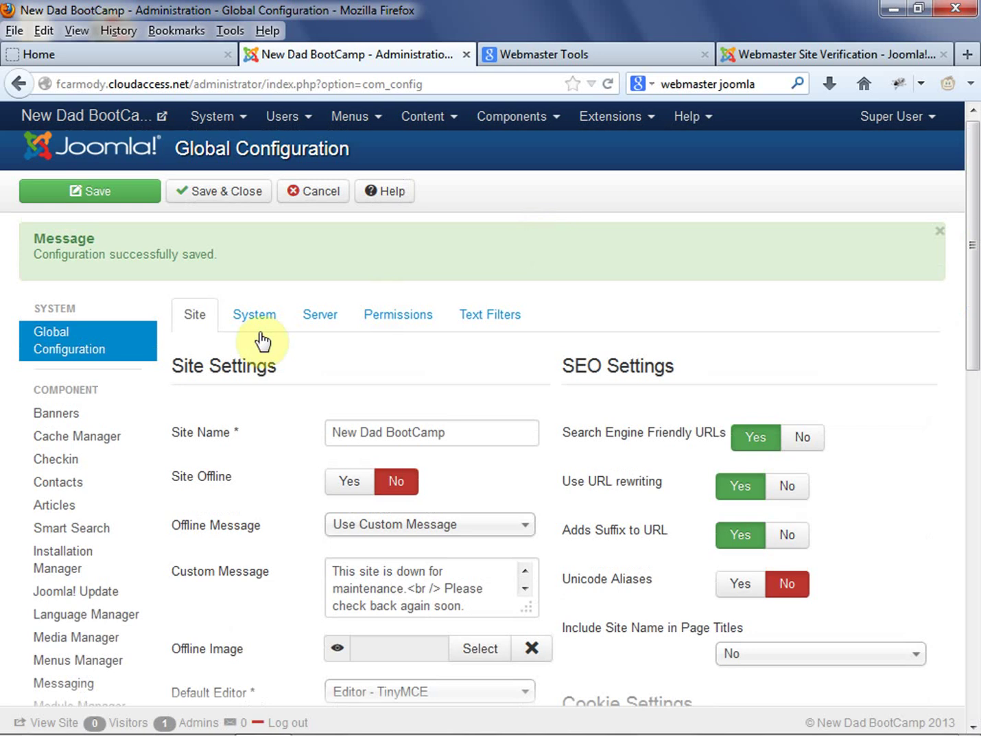
pyautogui.click(319, 330)
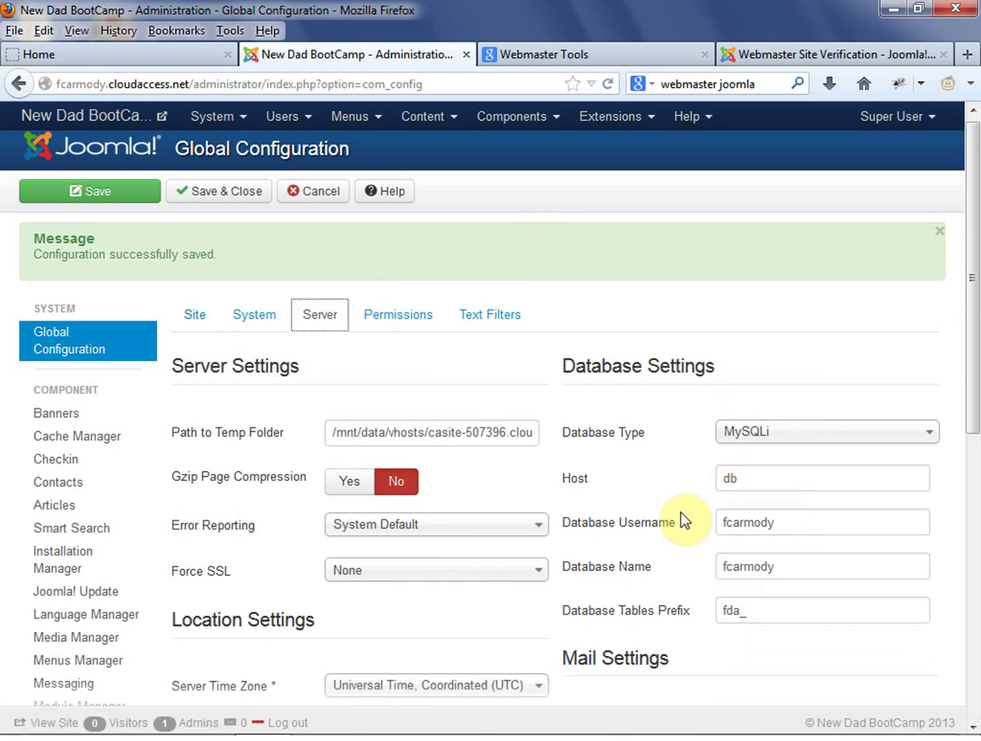
pyautogui.scroll(-7, 681, 514)
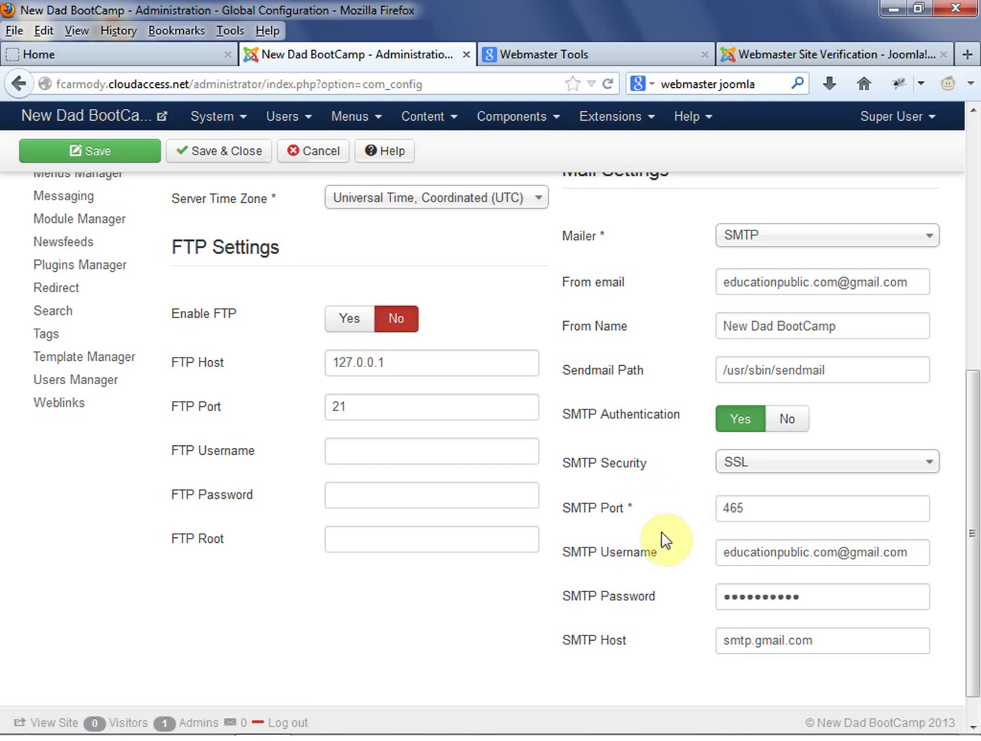
pyautogui.scroll(5, 668, 534)
pyautogui.scroll(2, 194, 311)
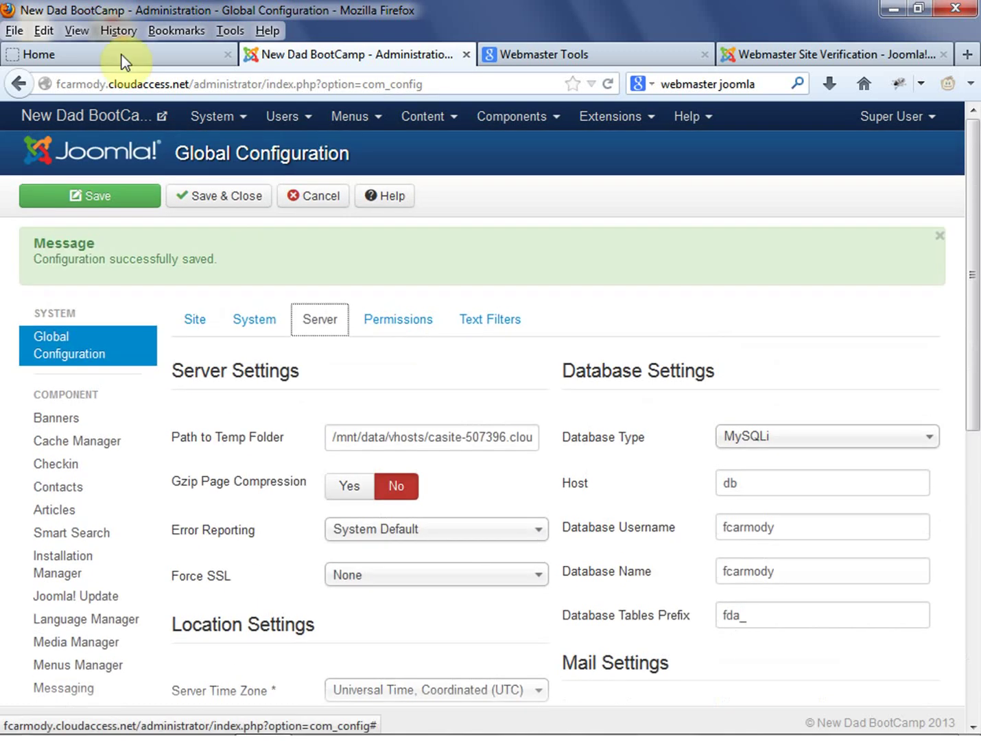
pyautogui.click(186, 56)
pyautogui.click(724, 147)
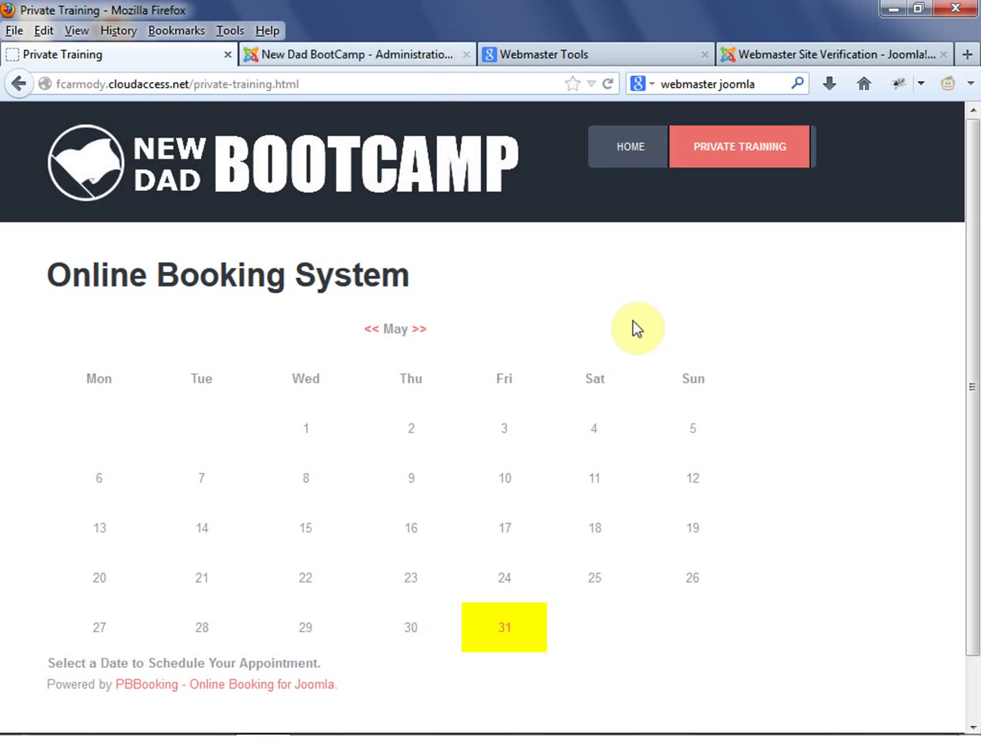
pyautogui.click(348, 56)
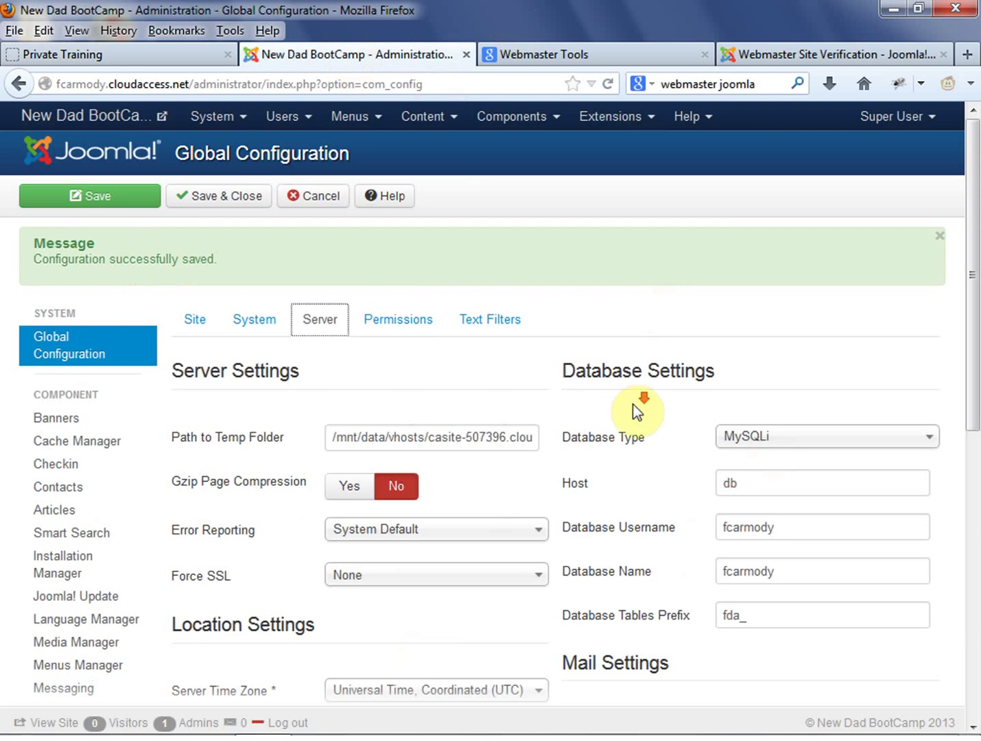
pyautogui.scroll(-10, 635, 409)
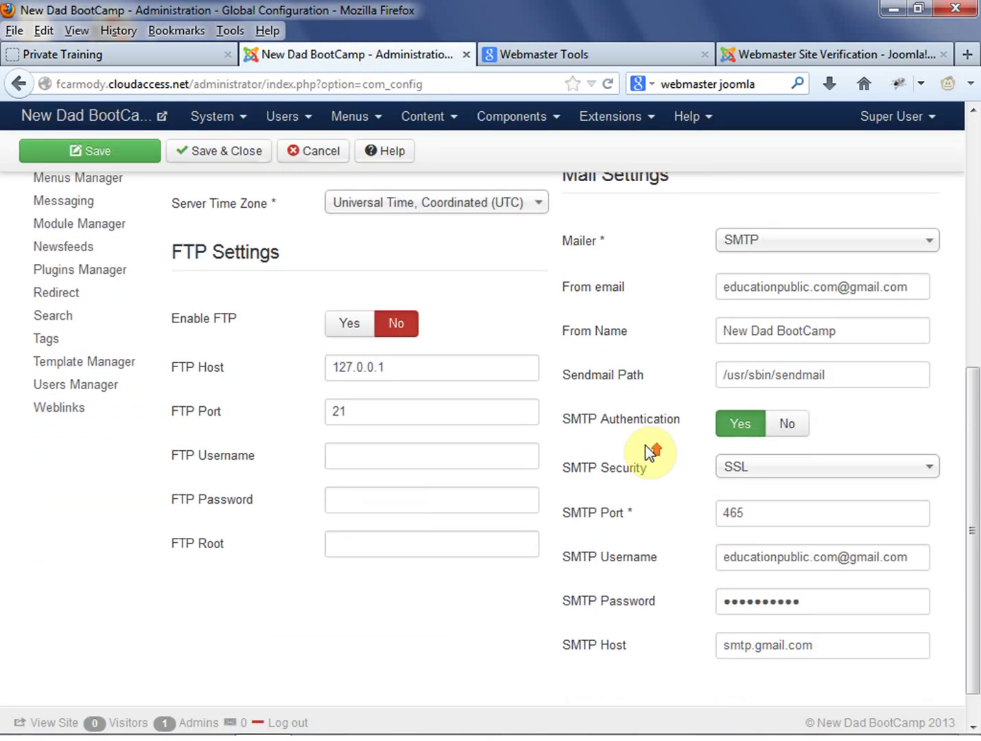
pyautogui.scroll(10, 652, 453)
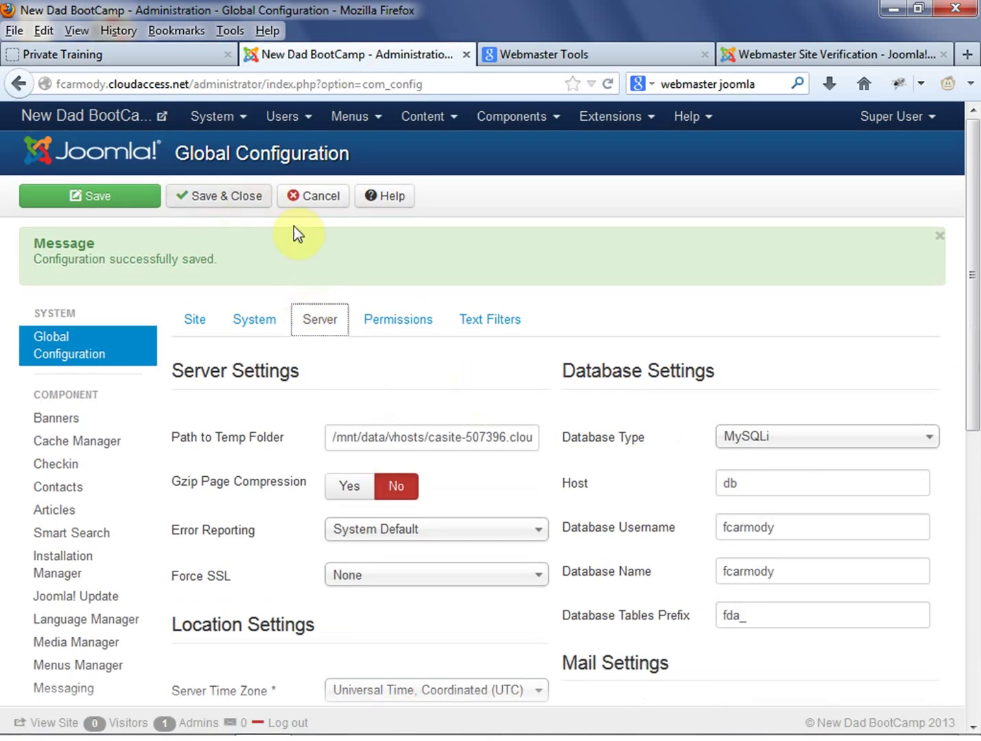
pyautogui.click(782, 715)
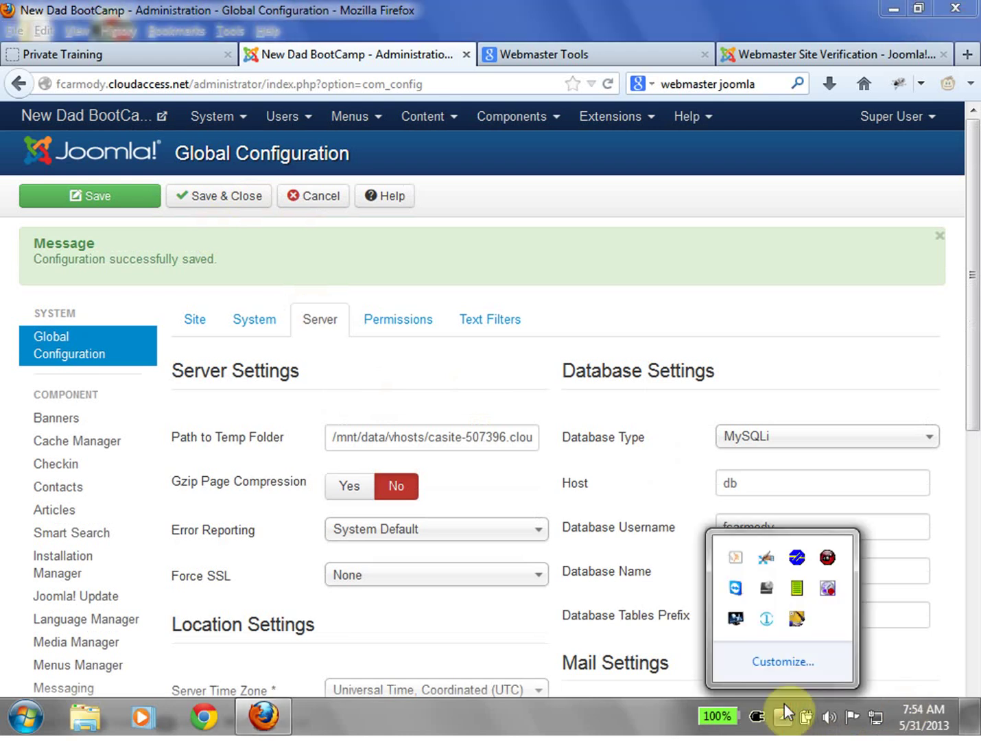